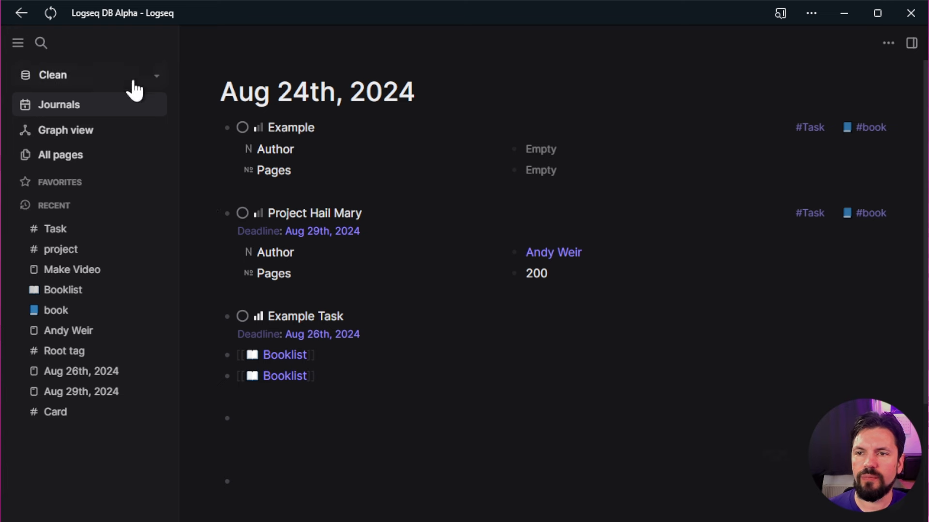
Unlink the local graph Clean from the list of all graphs and confirm its removal
click(92, 244)
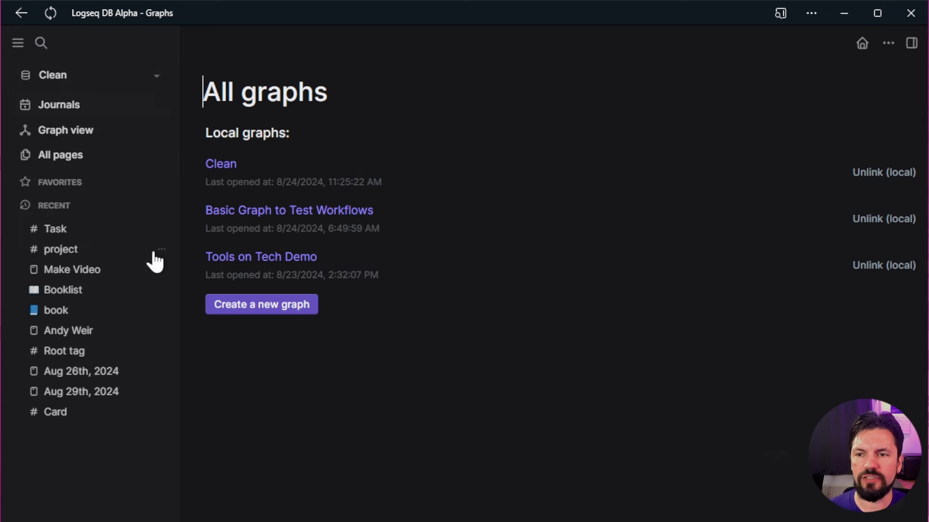
click(883, 172)
click(621, 302)
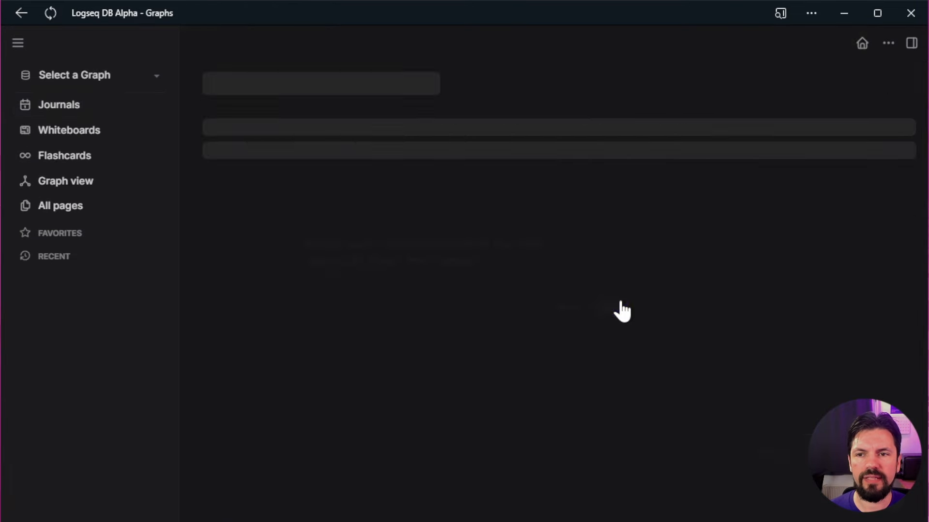
Create a new database graph named Clean
click(82, 79)
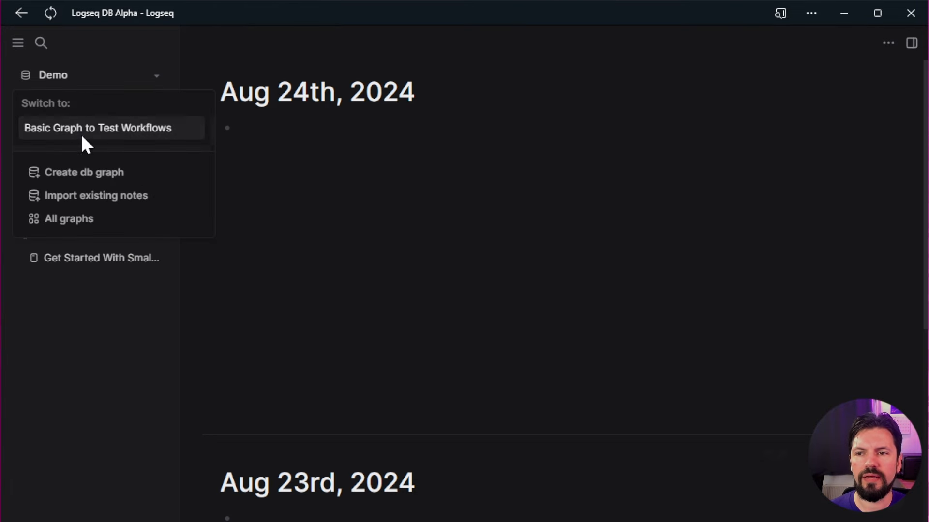
click(95, 175)
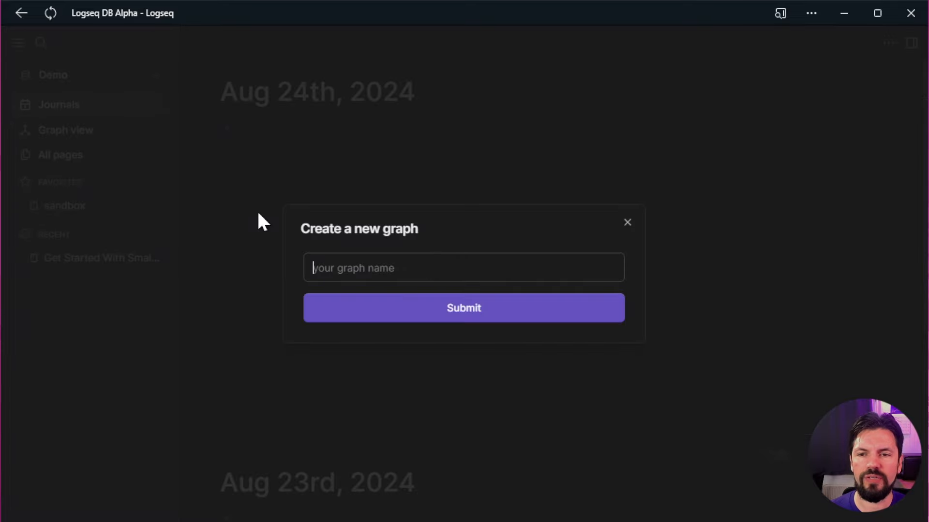
text(Clean)
key(Return)
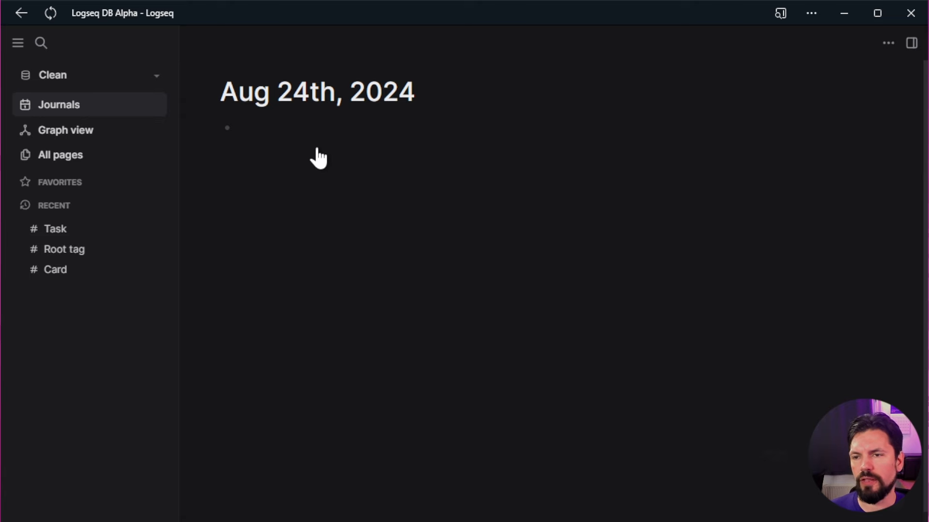
Open the Aug 24th, 2024 journal page from the list of all pages and place the cursor in its empty block
click(108, 155)
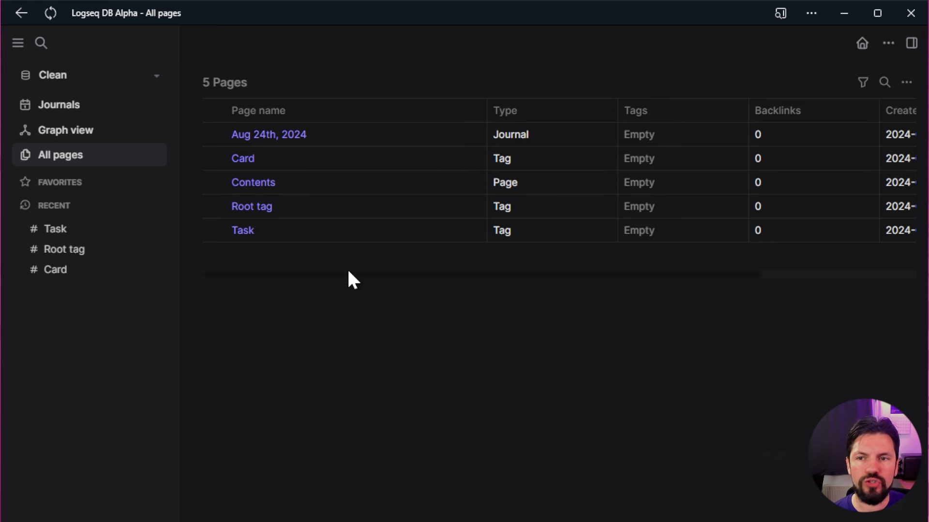
click(277, 140)
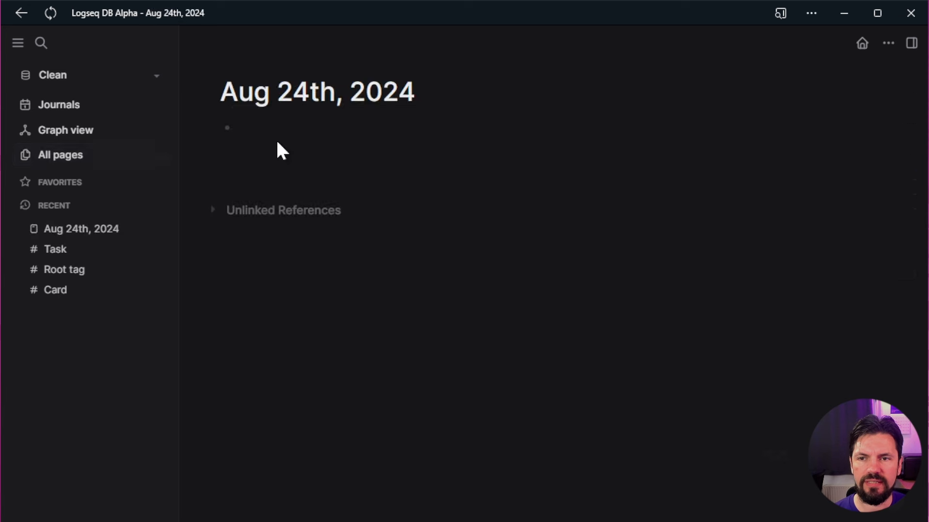
click(266, 131)
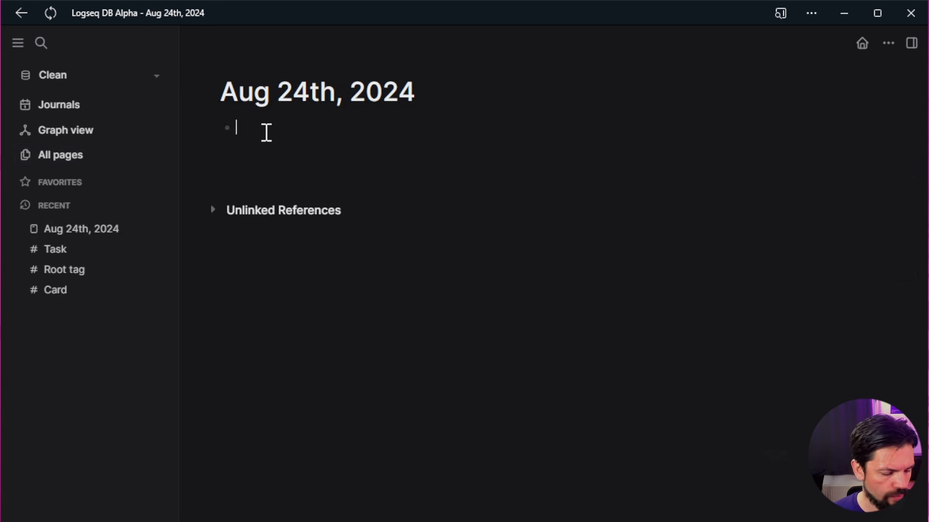
Try the (( and [[ reference brackets in the journal page's empty block and erase them
text((()
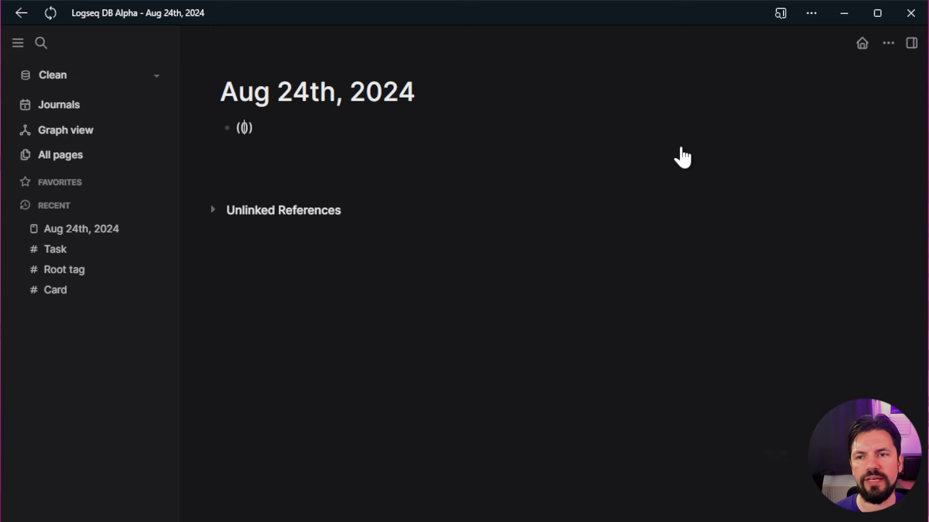
key(BackSpace)
key(BackSpace)
text([[)
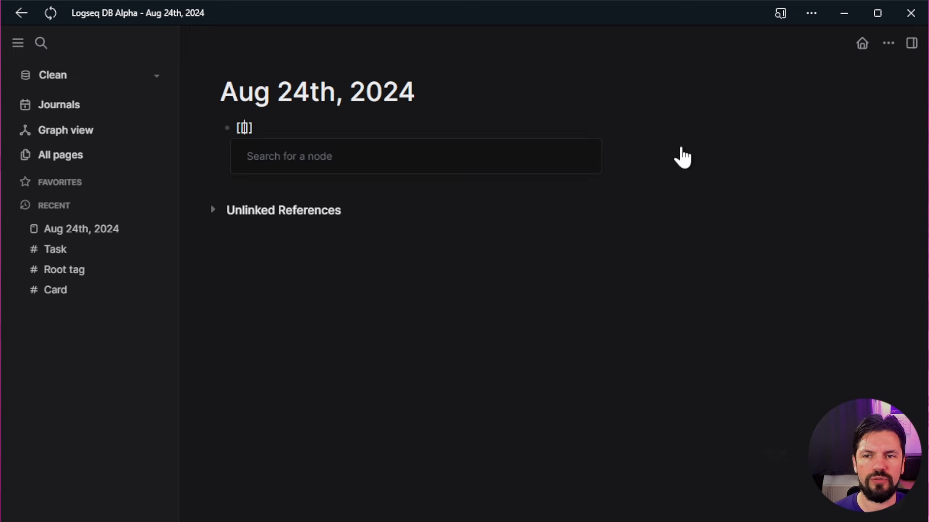
key(BackSpace)
key(BackSpace)
key(BackSpace)
key(BackSpace)
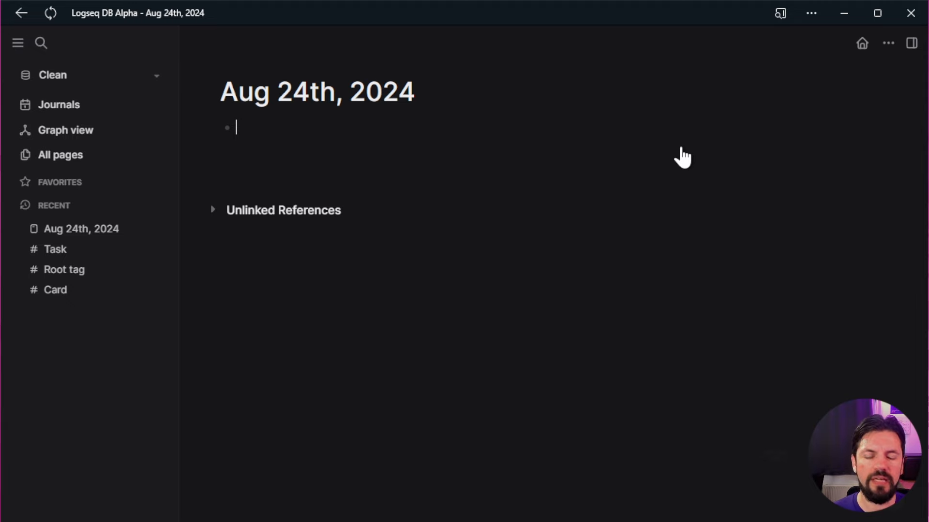
Create a page named Cats through the search and return to the journals
key(ctrl+k)
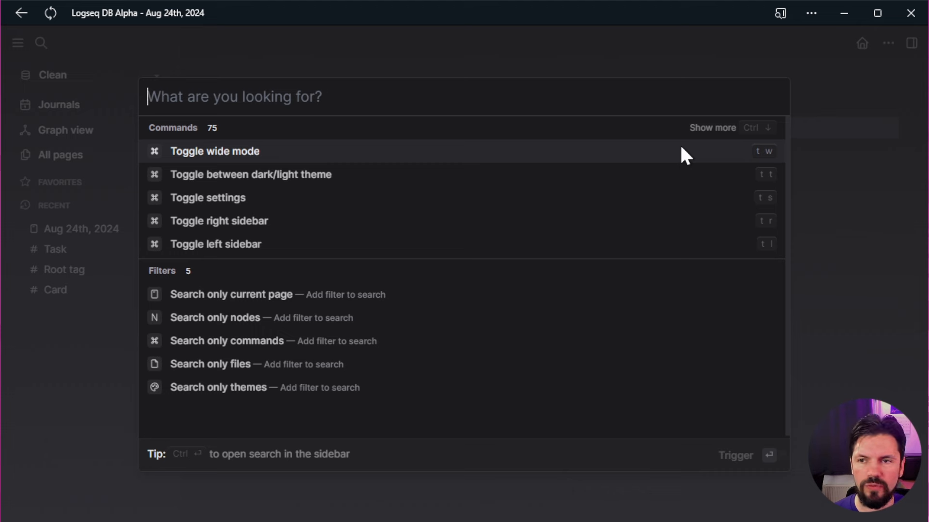
text(Cats)
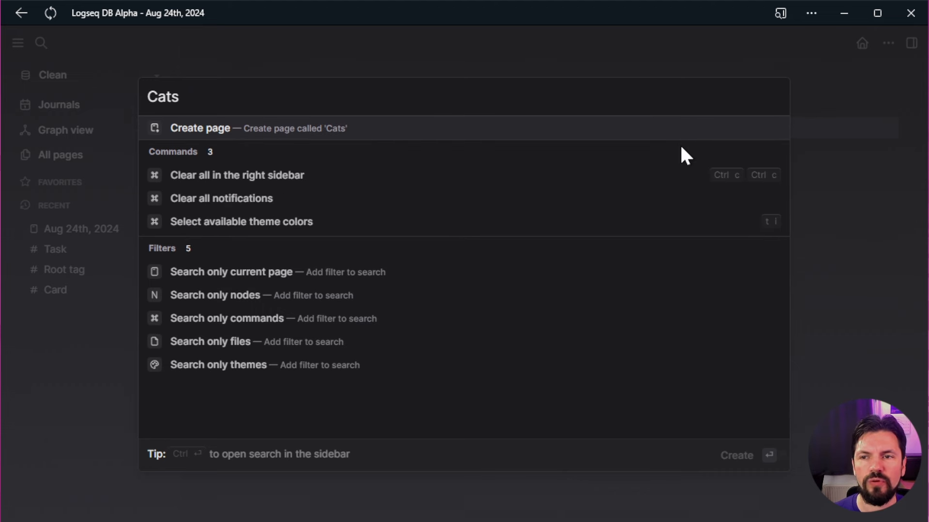
key(Return)
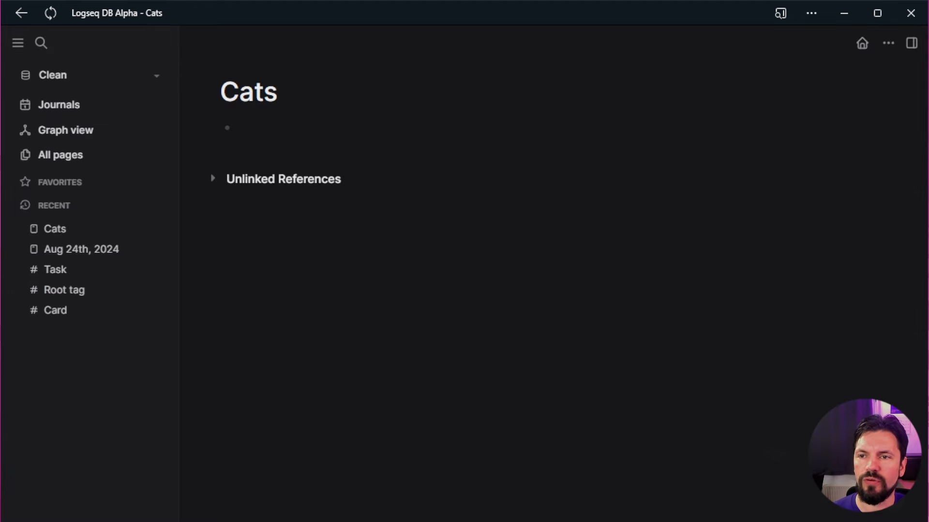
click(78, 108)
Try a [[ca reference lookup in the Aug 24th, 2024 journal's empty block and clear it
click(255, 135)
text([[ca)
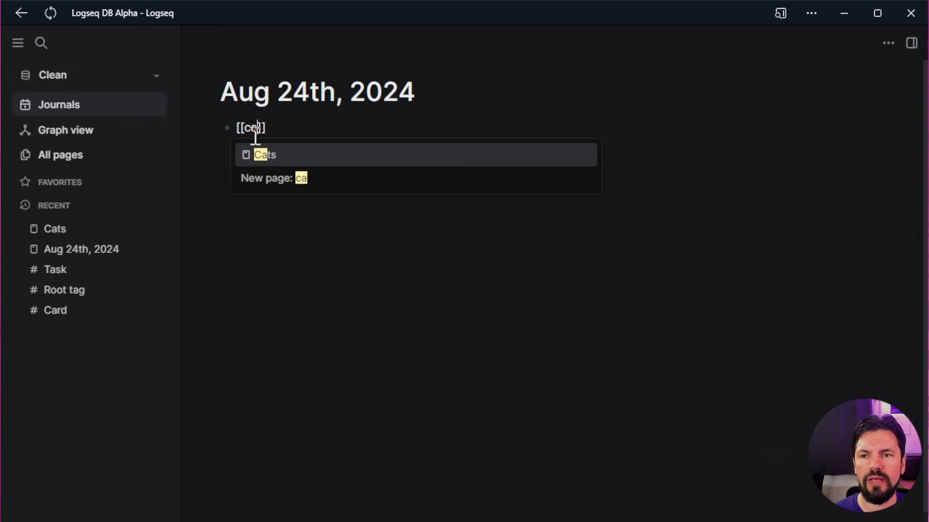
key(BackSpace)
key(BackSpace)
key(BackSpace)
key(BackSpace)
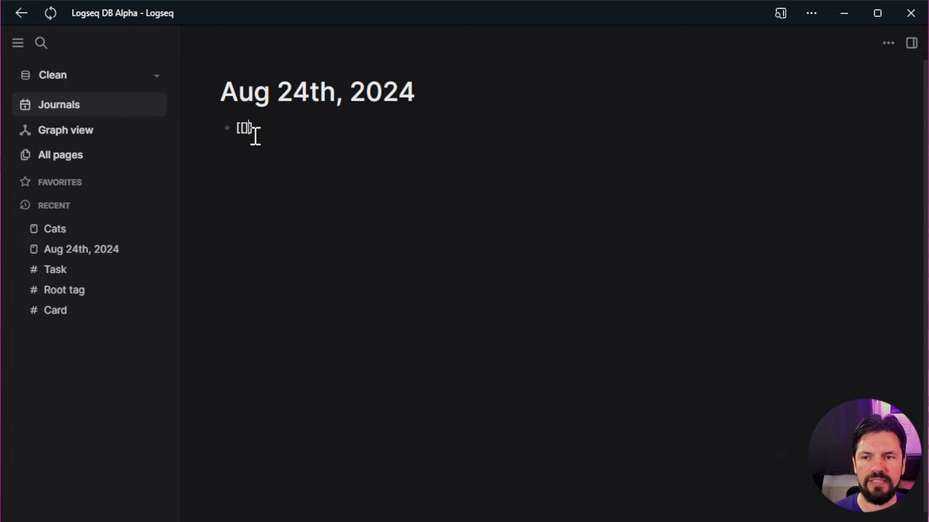
key(BackSpace)
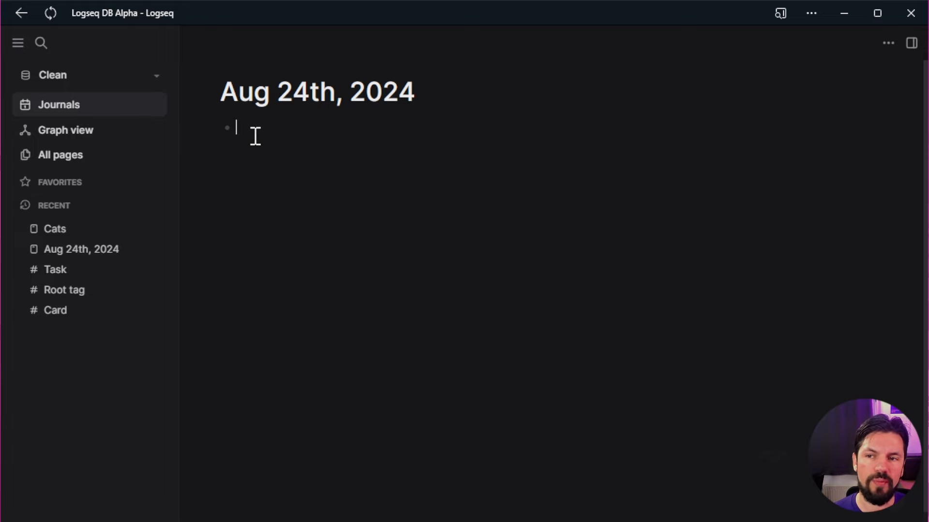
Search for cats, open the Cats page in the sidebar and write "Cats are cute" in its first block
key(ctrl+k)
text(cats)
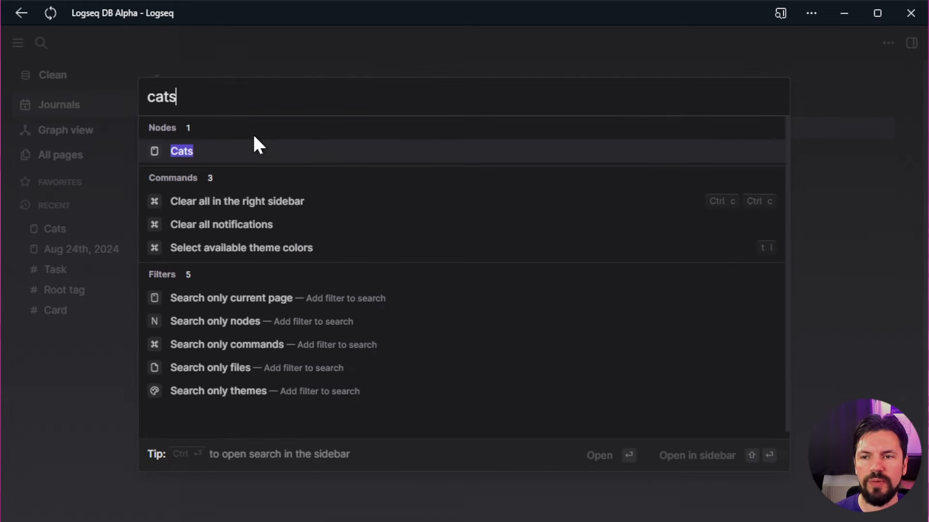
key(shift+Return)
click(616, 112)
text(Cats are cute)
key(Escape)
Insert a [[Cats]] page reference in the journal's first block, add an empty block below, and close Cats in the sidebar
click(354, 128)
text([[cat)
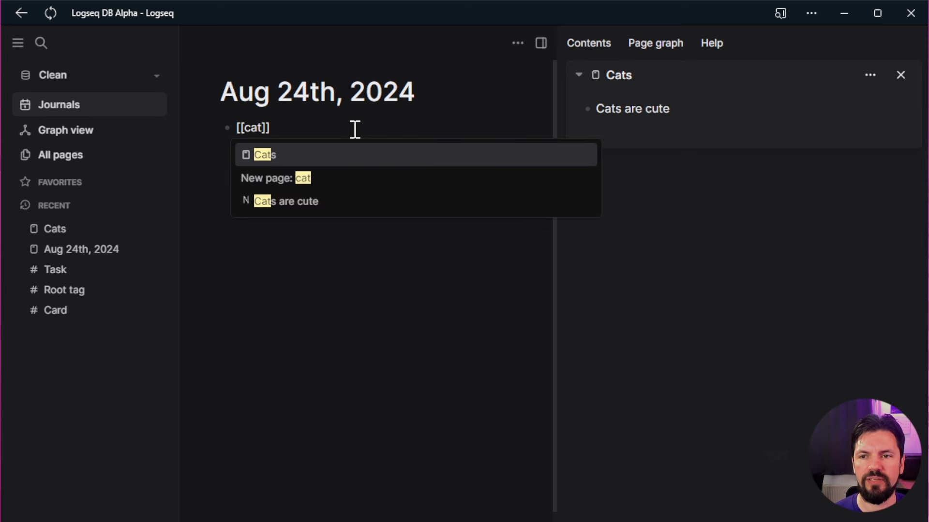
key(Down)
key(Down)
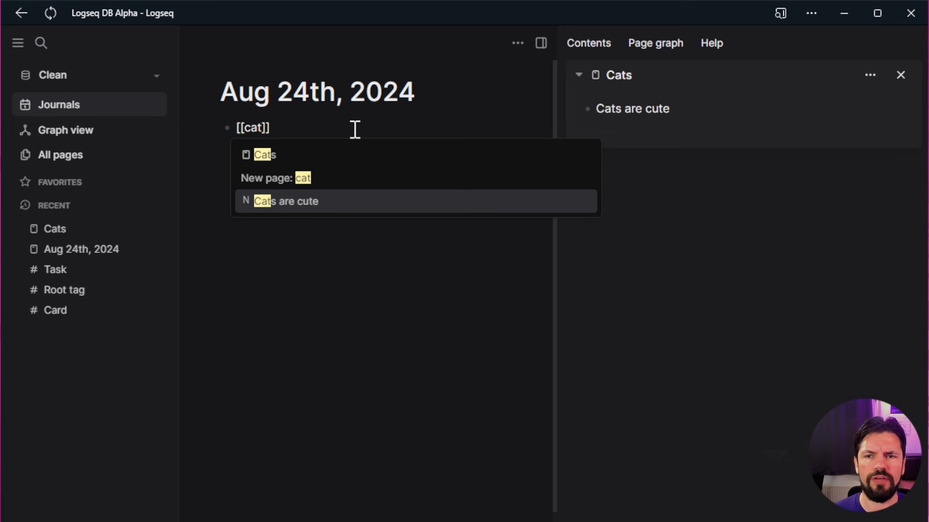
key(Up)
key(Up)
key(Return)
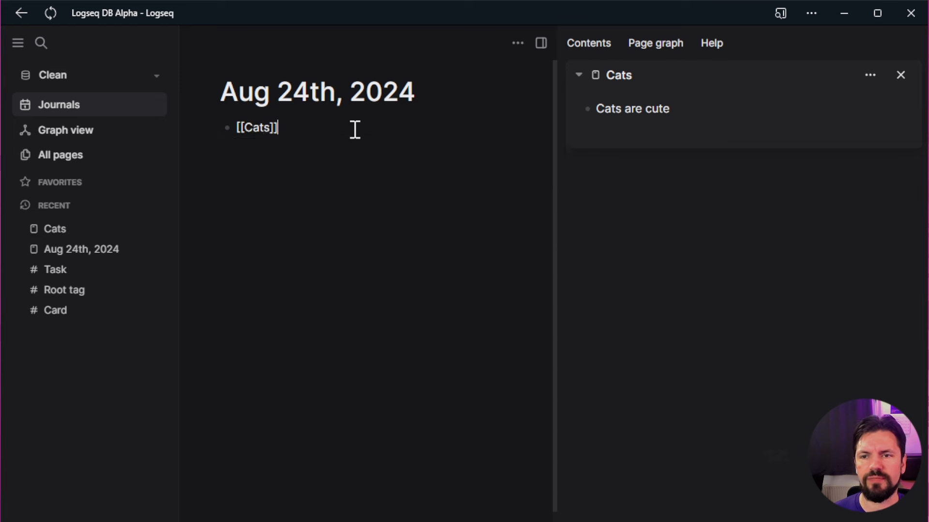
key(Return)
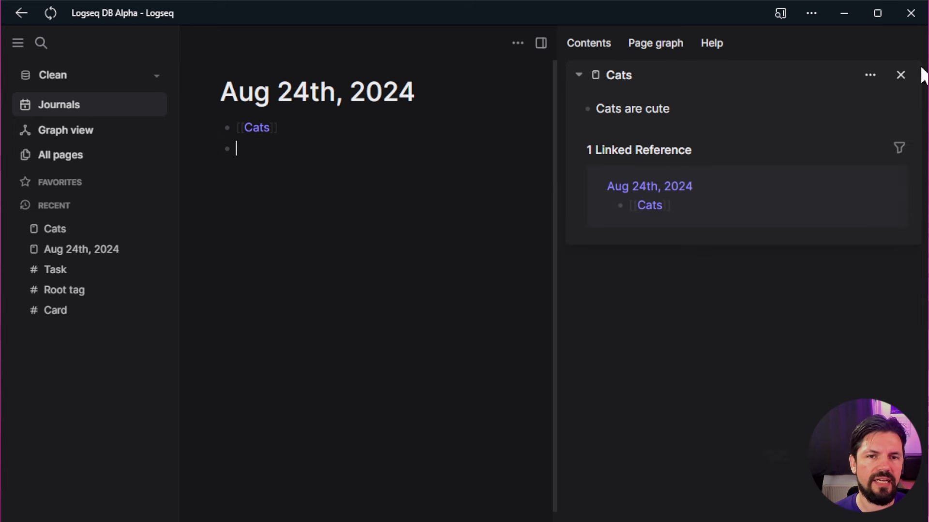
click(901, 75)
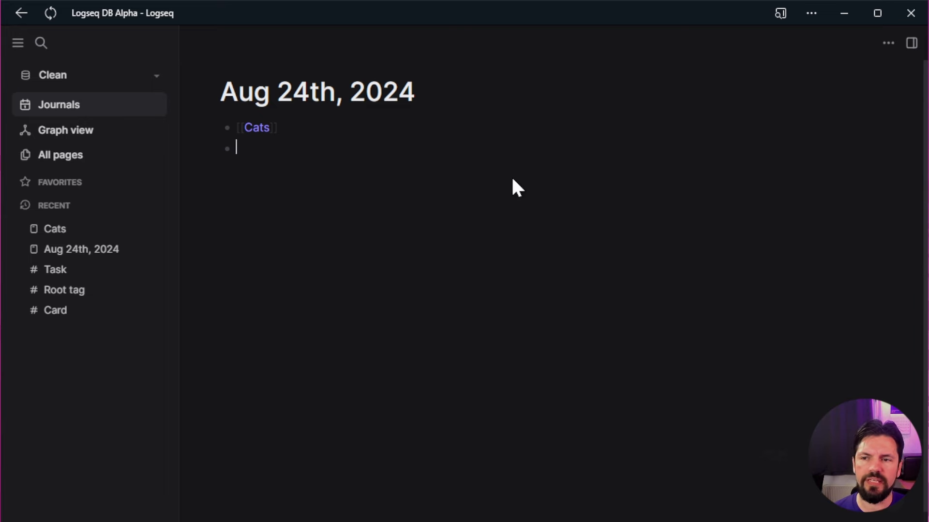
click(889, 44)
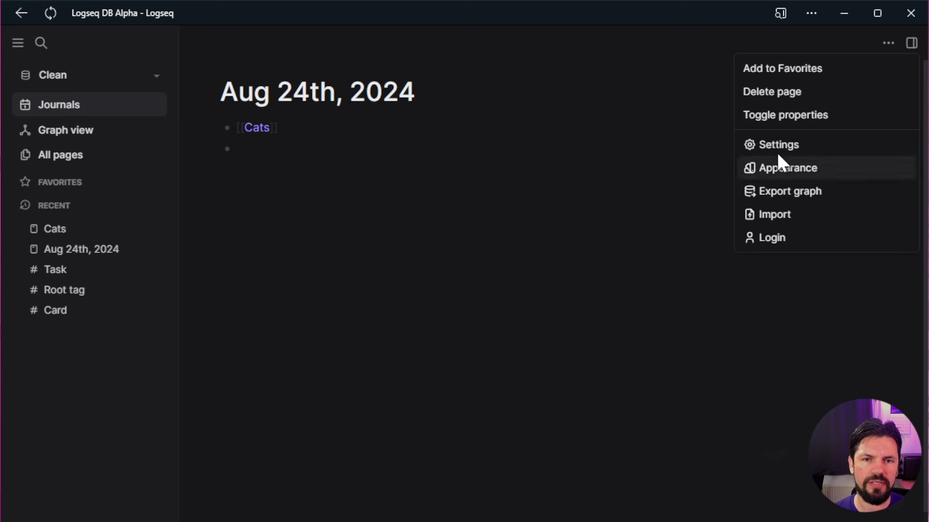
click(585, 211)
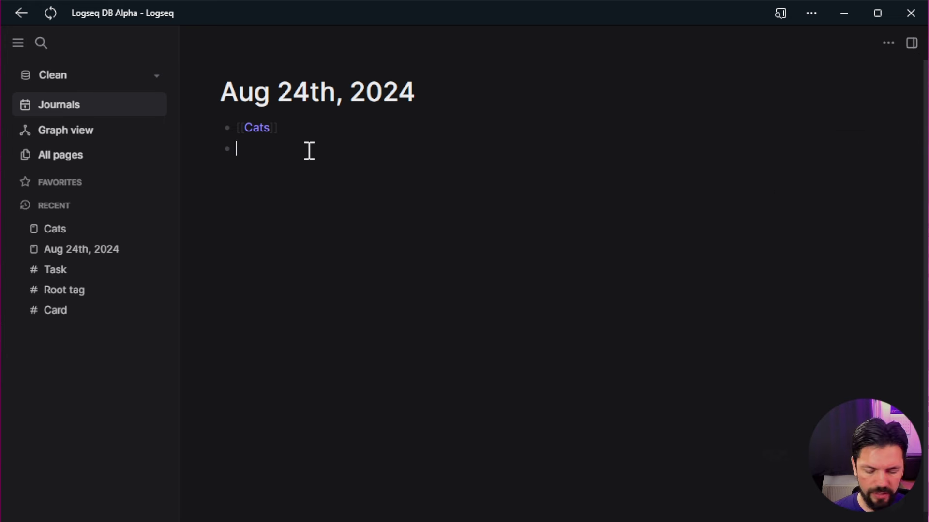
Make the block below the Cats reference a task reading "Hello world" and tag it with a new tag, book
key(ctrl+Return)
text(Hello world)
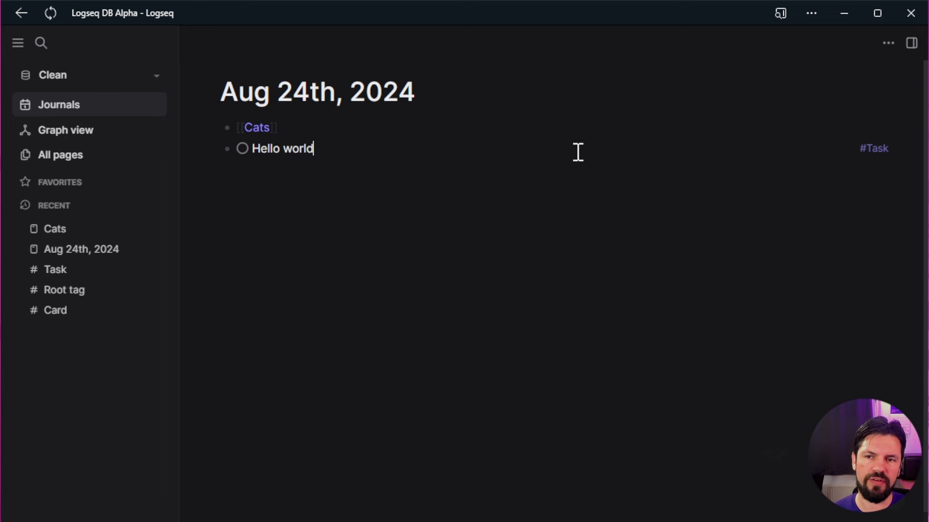
text(#book)
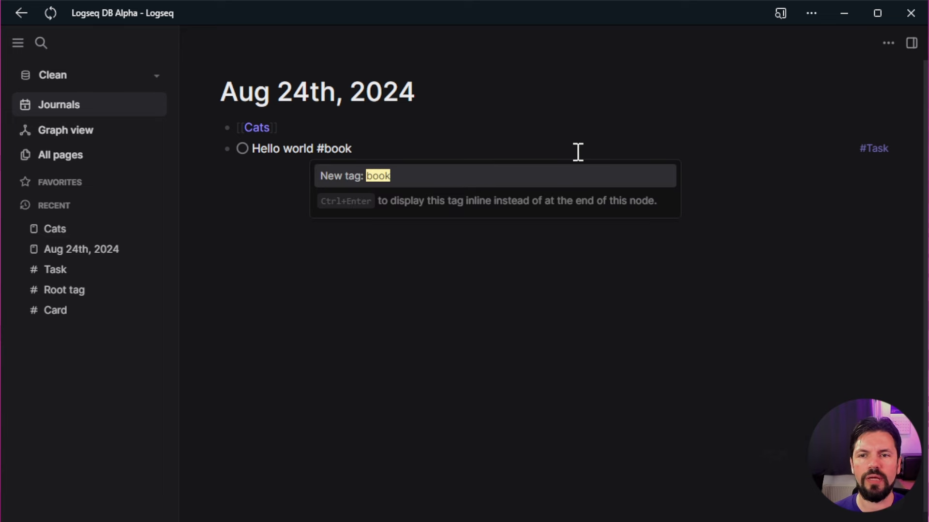
key(Return)
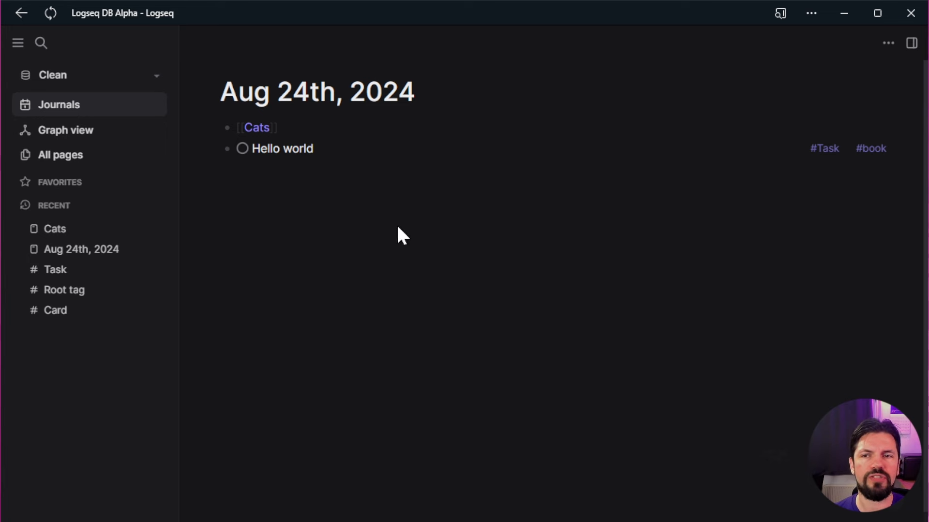
Open the page of the book tag from the Hello world task
mouse_move(866, 151)
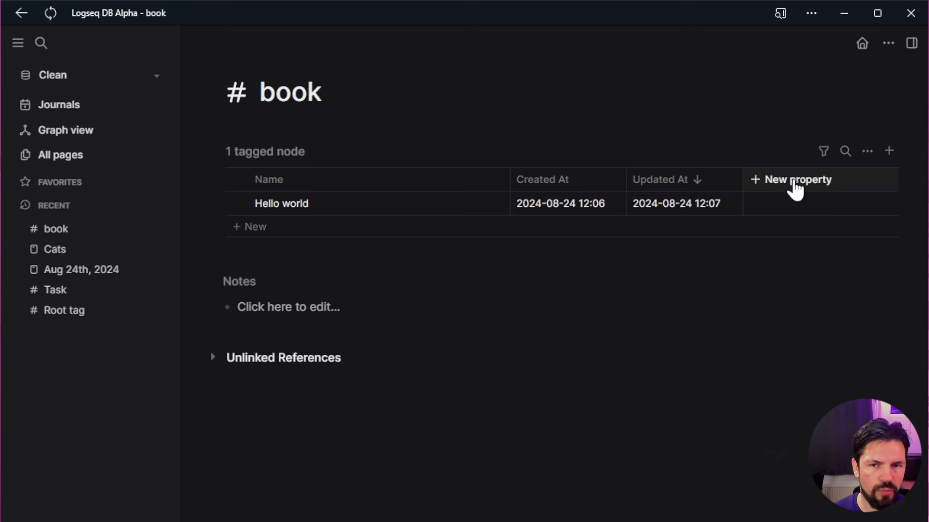
click(869, 152)
click(781, 342)
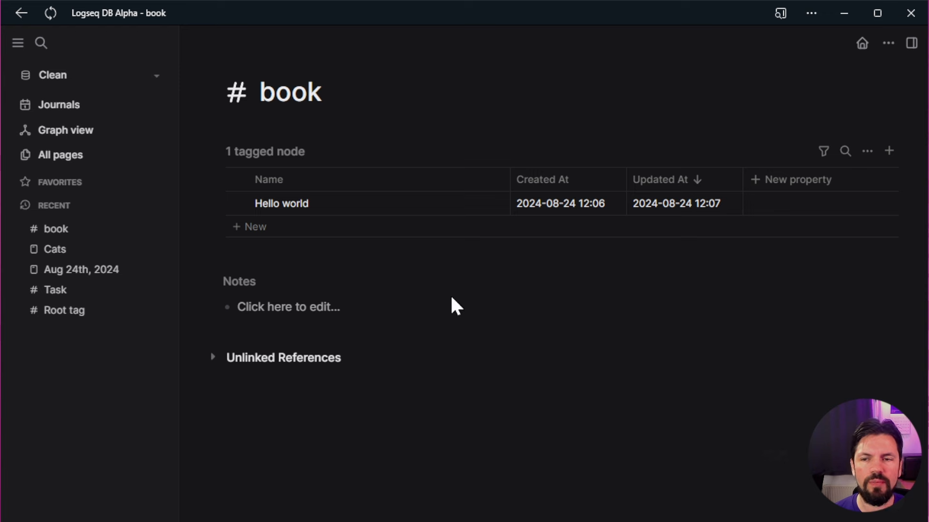
Open the book tag's configuration and examine its Tag and Page property settings
mouse_move(244, 71)
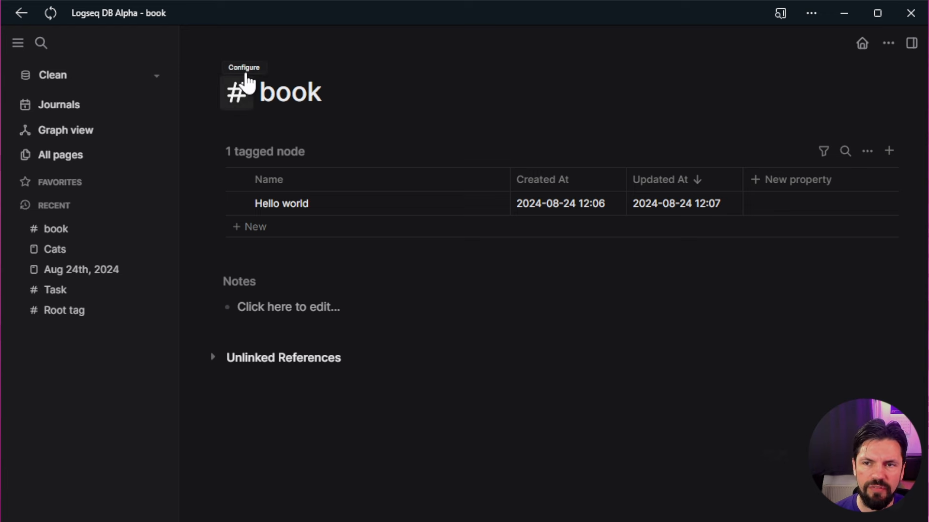
click(247, 75)
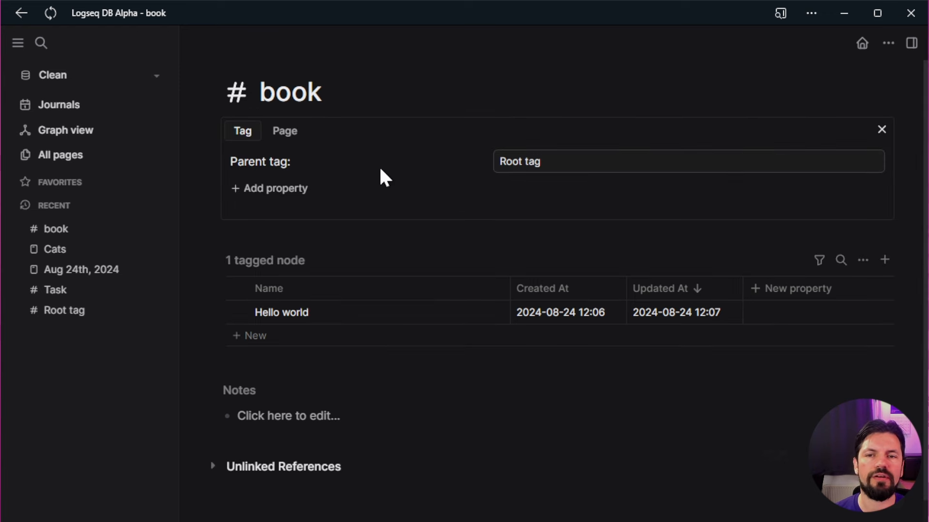
click(292, 136)
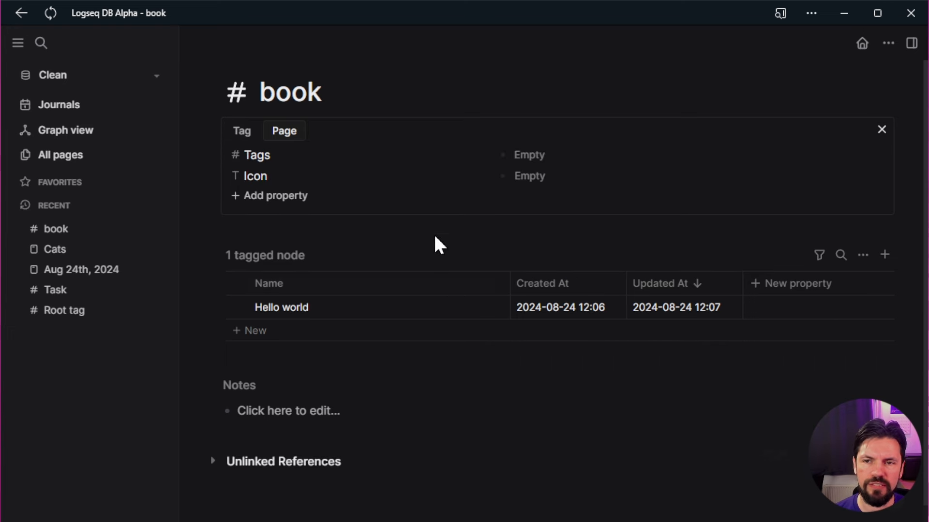
click(244, 133)
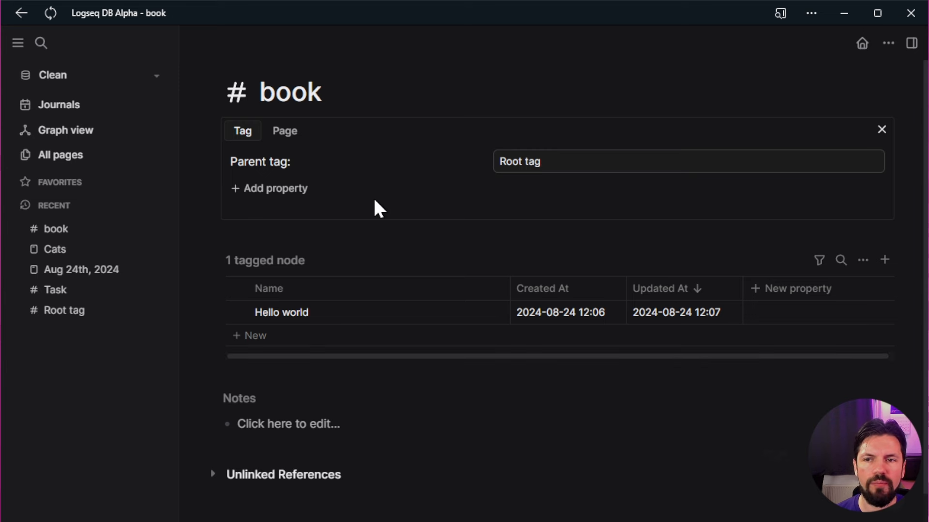
Create a new tag named contact with the default Root tag parent and close its configuration
key(ctrl+k)
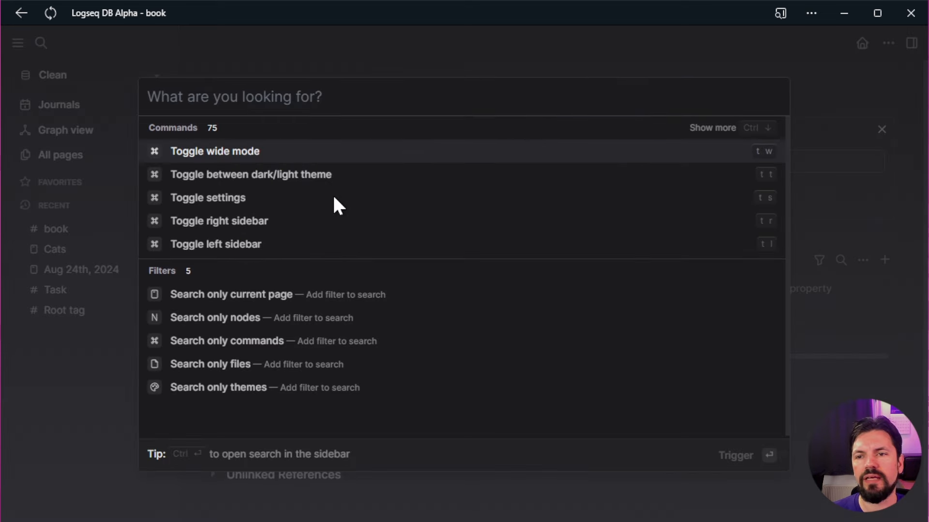
text(#au)
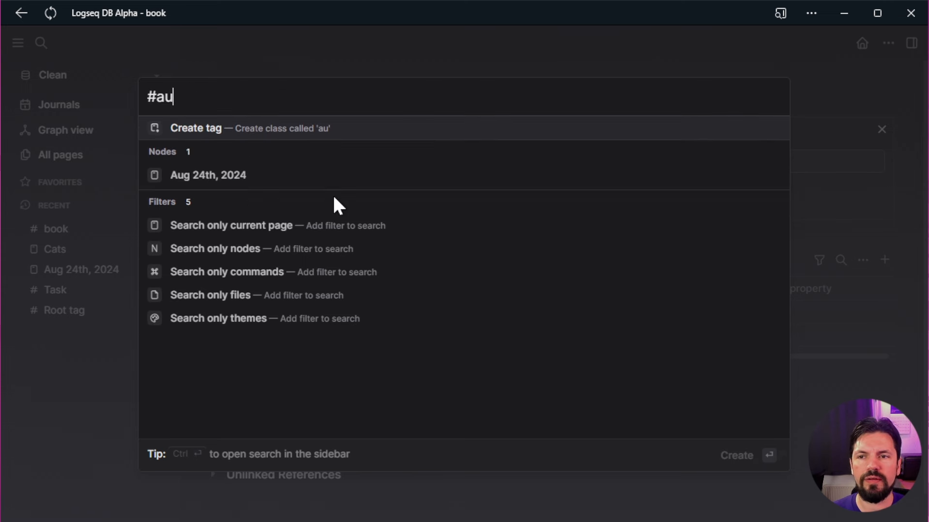
key(BackSpace)
key(BackSpace)
text(coi)
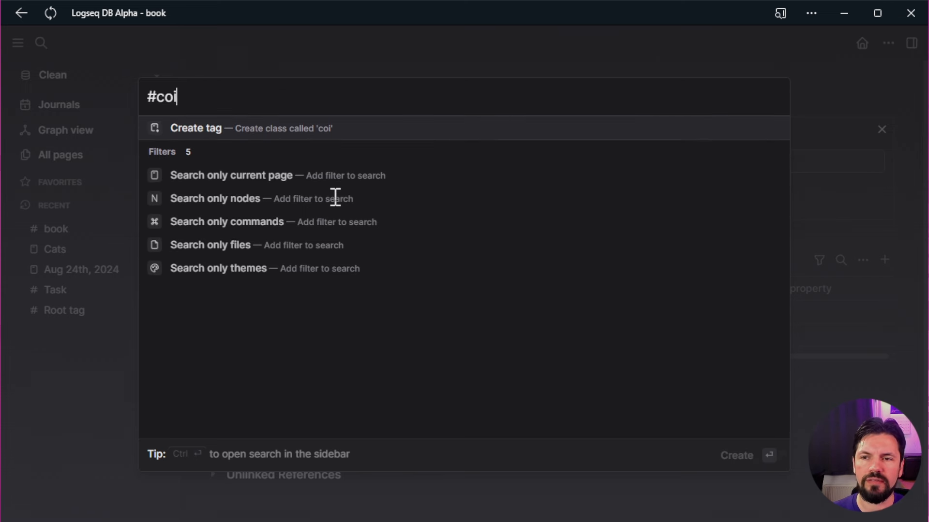
key(Return)
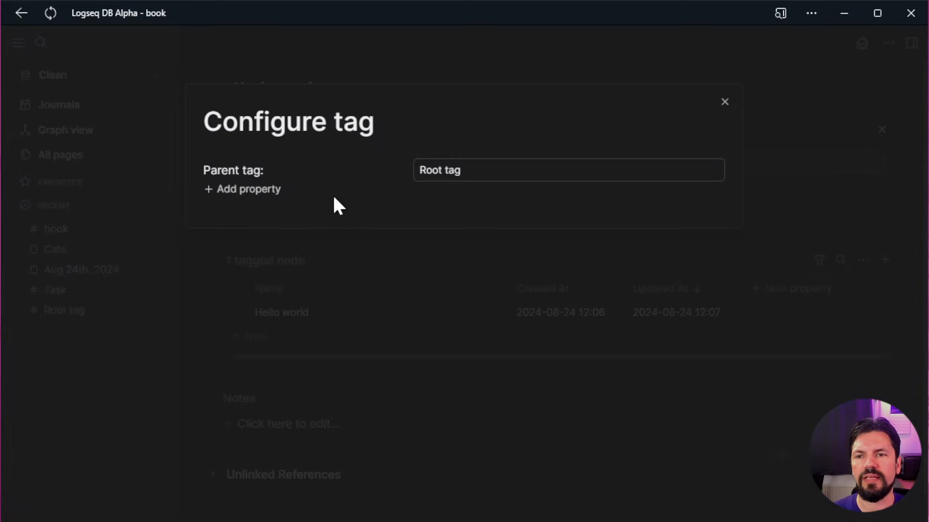
click(725, 103)
Add an Author property of type Node to the book tag, restricted to nodes tagged contact
click(271, 189)
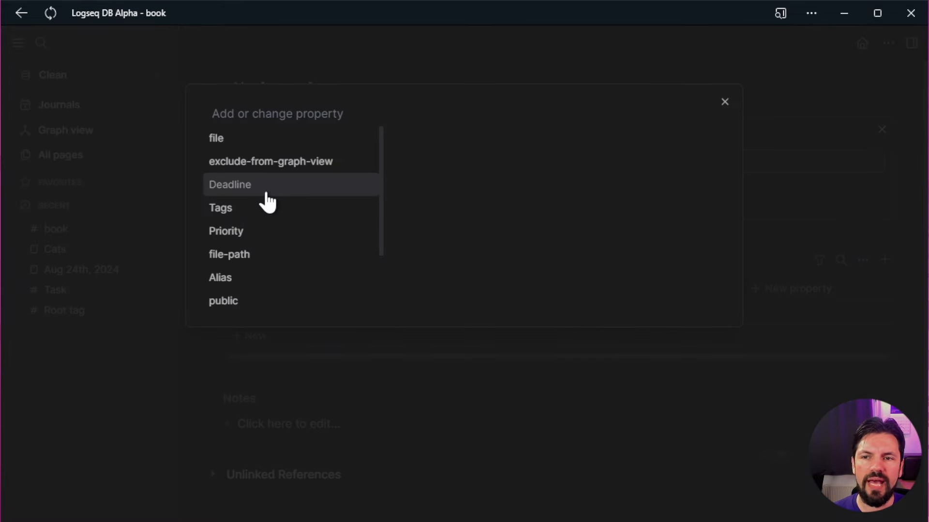
text(Author)
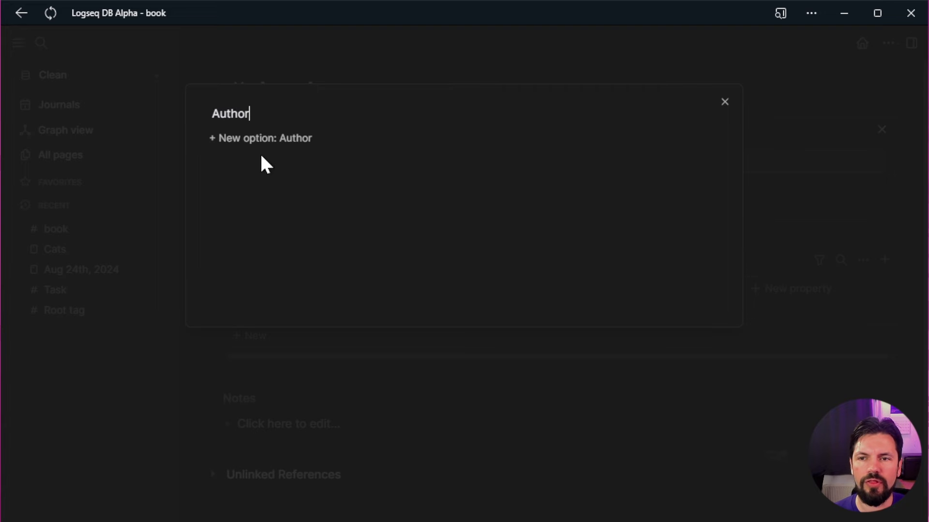
click(260, 139)
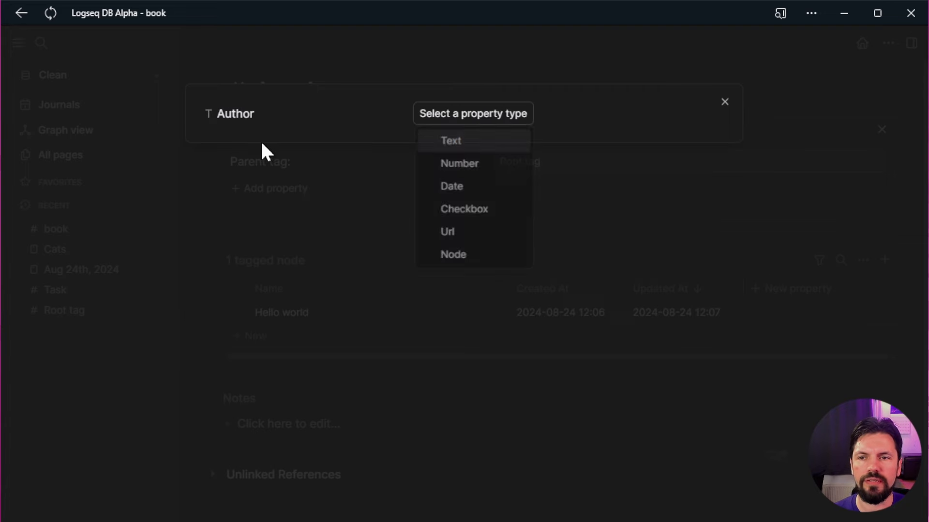
click(462, 255)
click(512, 269)
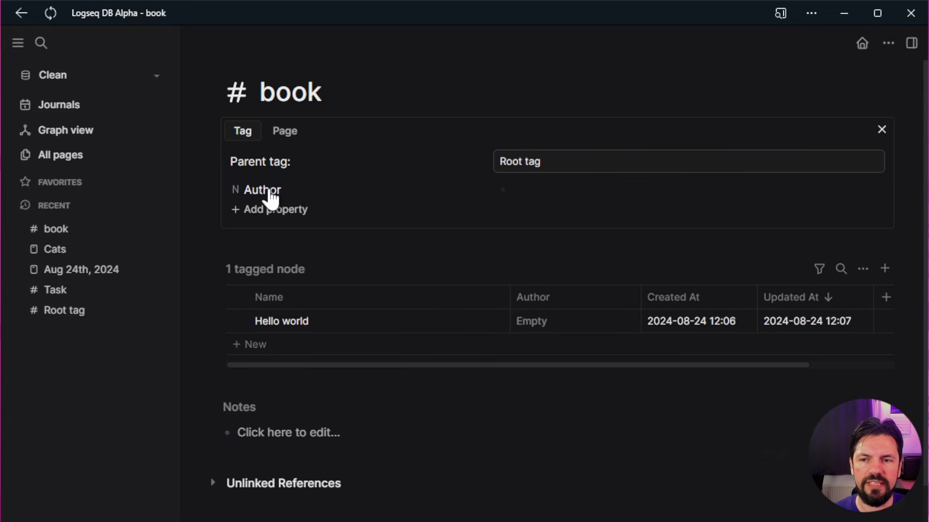
Configure the Author property to allow multiple values and set its UI position to Block properties
click(266, 191)
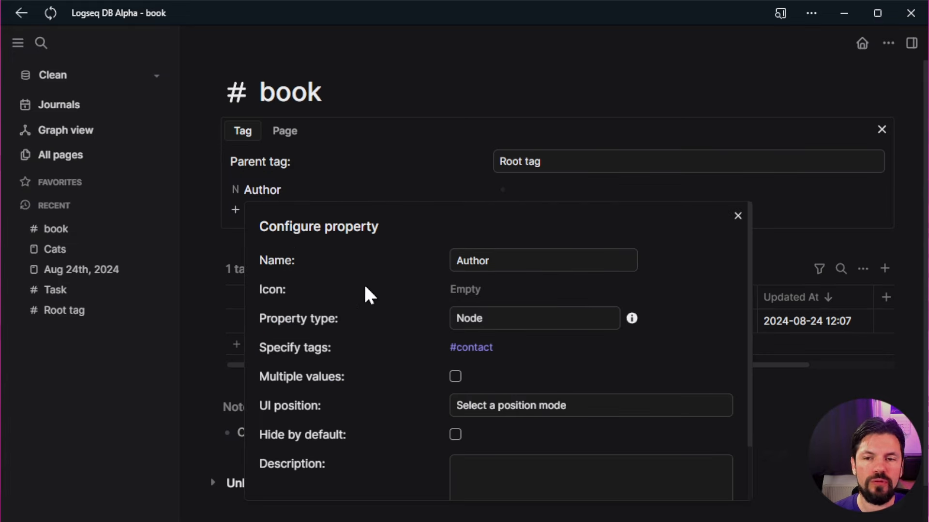
scroll(387, 304, down, 2)
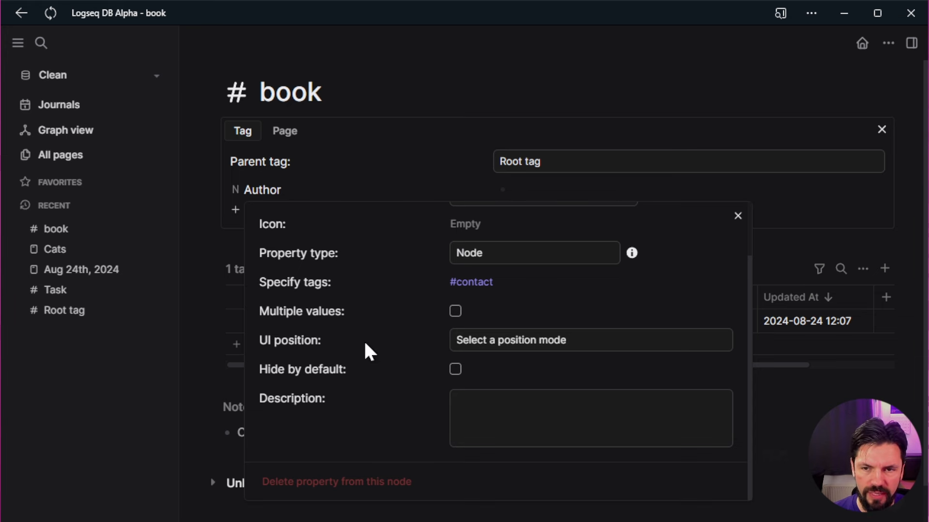
click(455, 311)
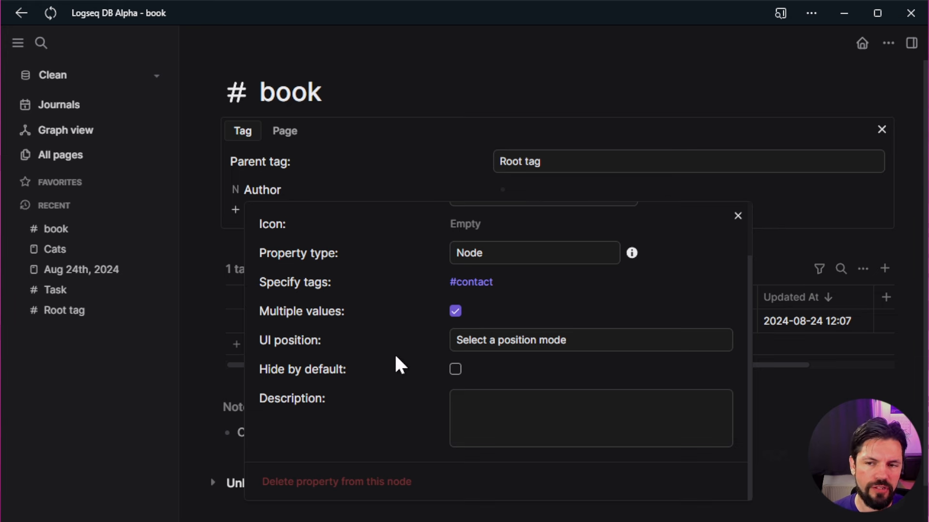
click(491, 353)
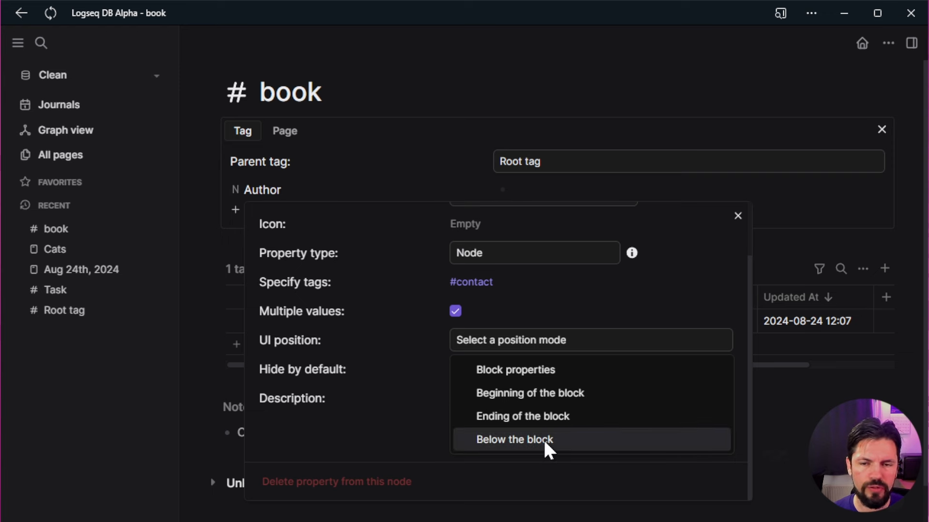
click(547, 372)
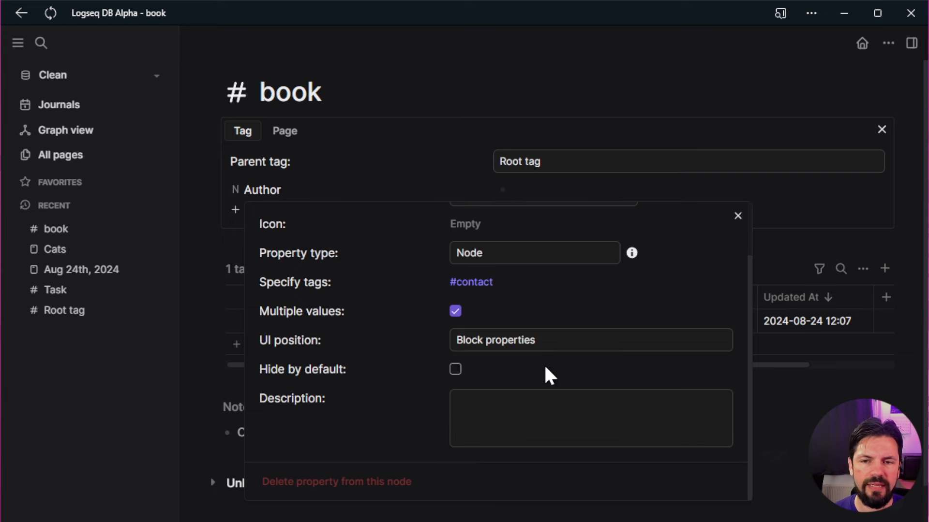
Give the Author property the Person Cartwheeling emoji as its icon and close its configuration
scroll(547, 377, up, 2)
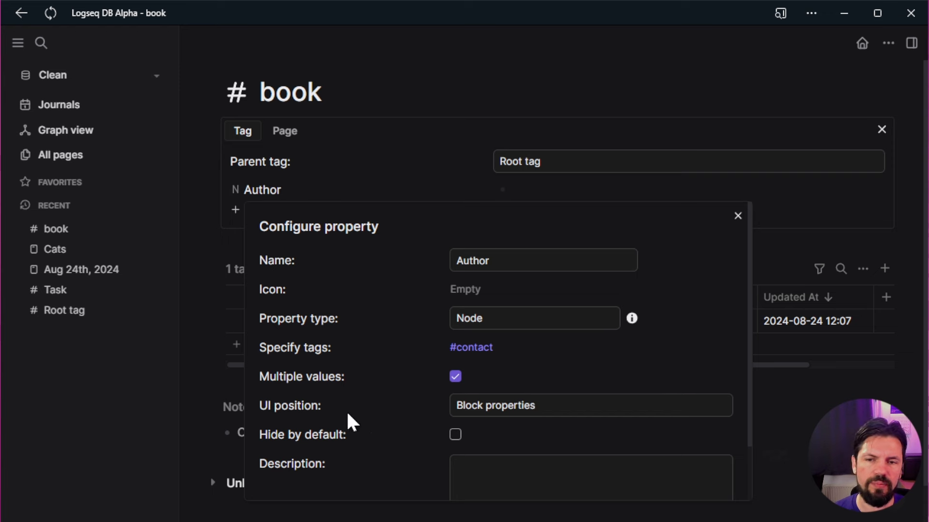
scroll(488, 452, down, 2)
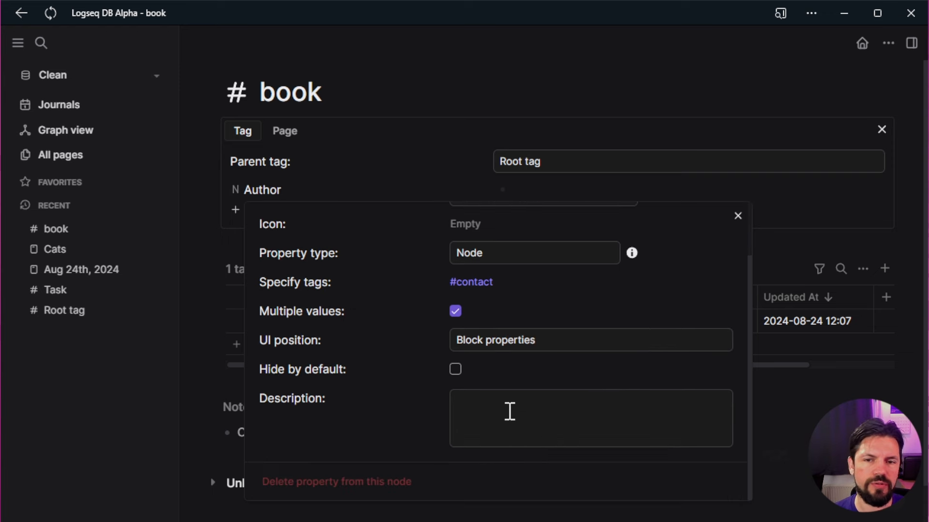
scroll(513, 425, up, 2)
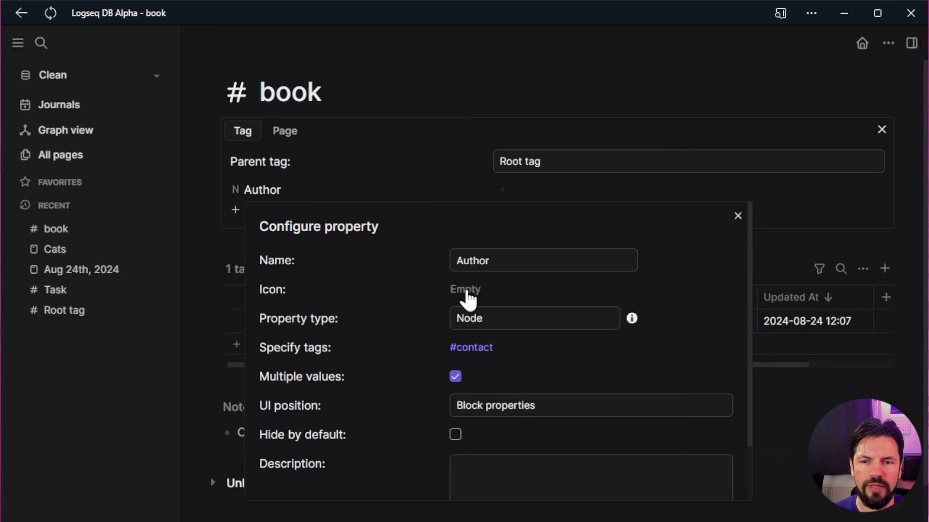
click(468, 300)
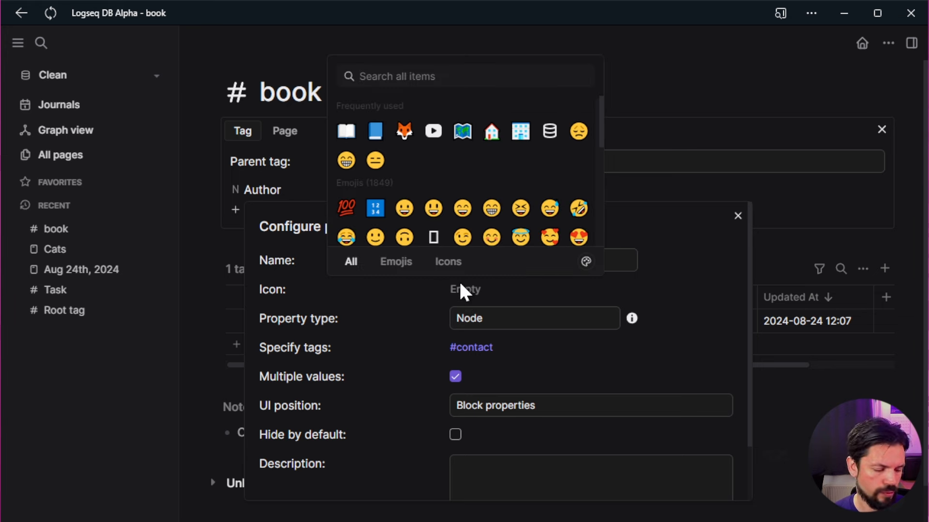
text(pers)
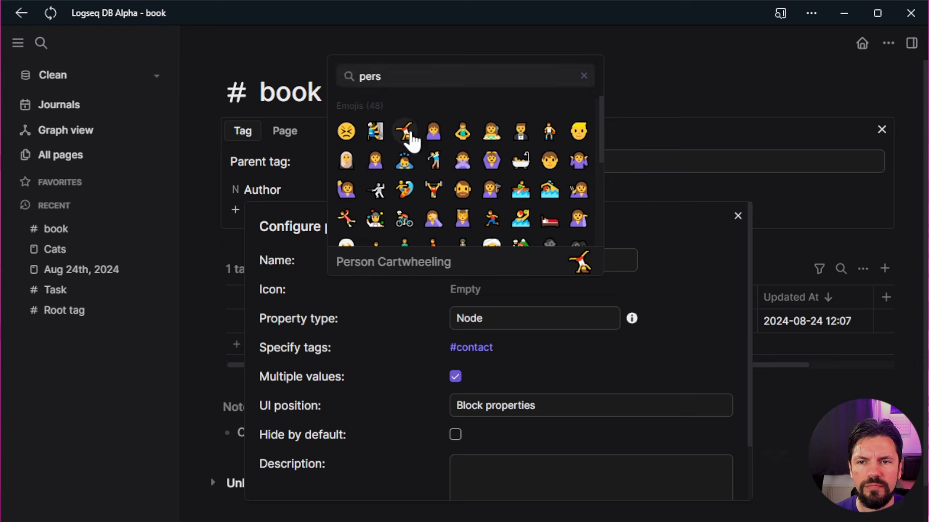
click(412, 139)
click(798, 245)
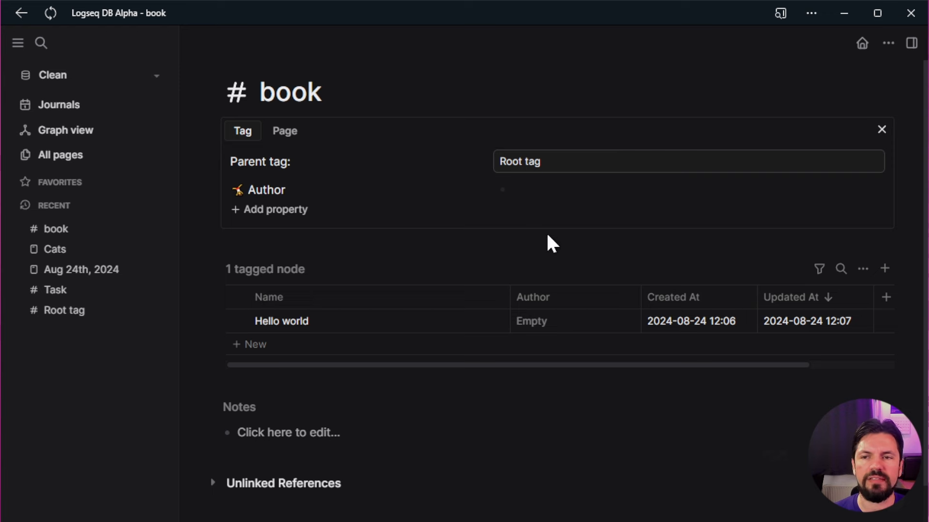
Set the Author of the journal's Hello world task to a new node, Andy Weir, and review that node's page
click(43, 107)
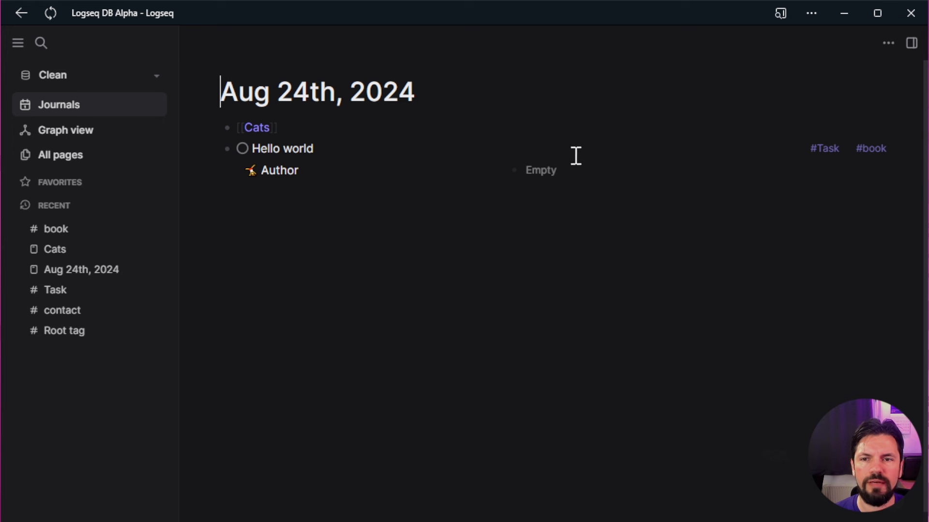
click(561, 172)
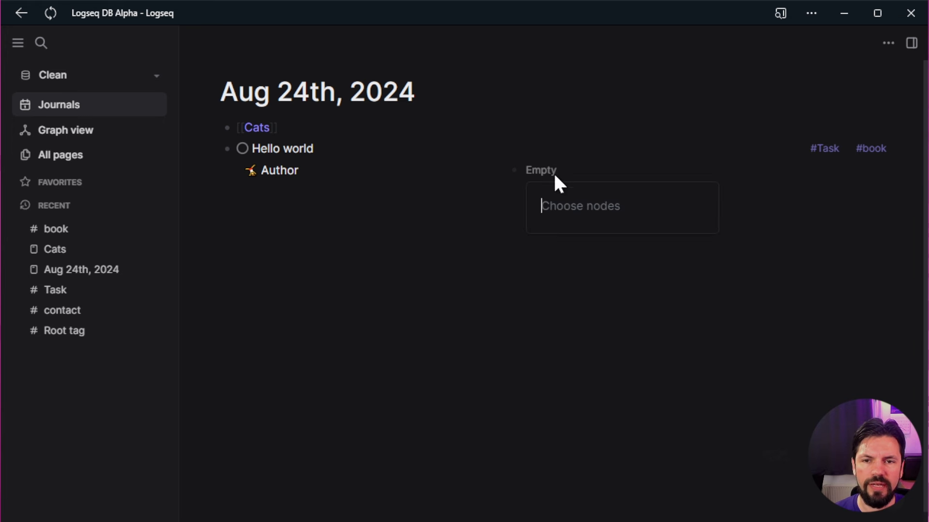
text(Andy )
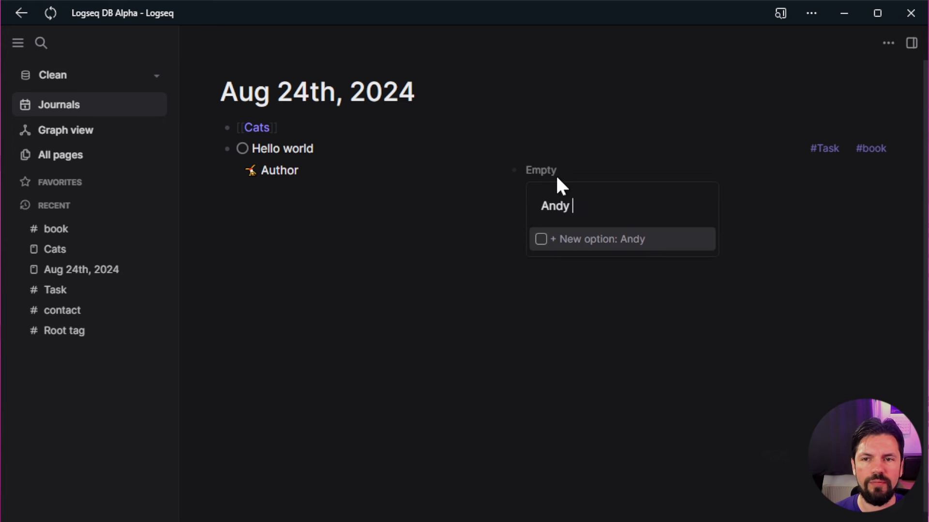
text(Weir)
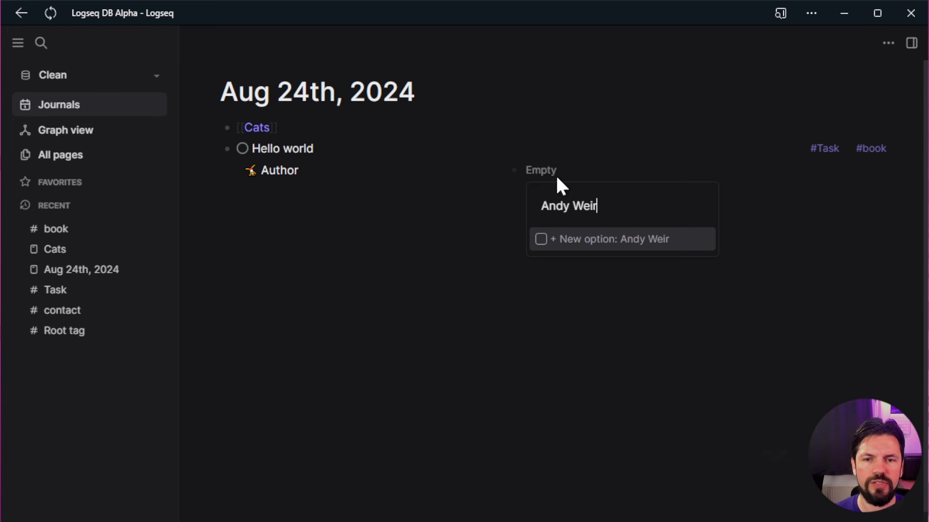
key(Return)
click(576, 361)
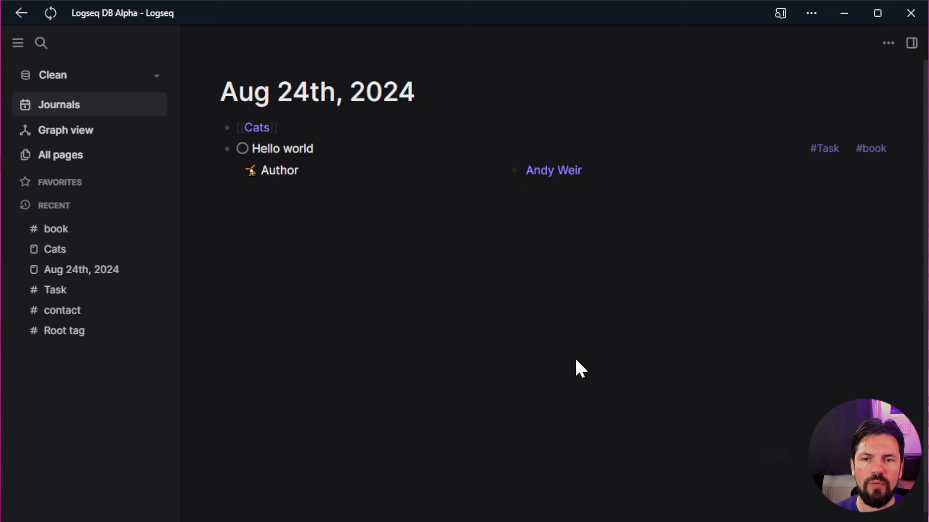
click(551, 171)
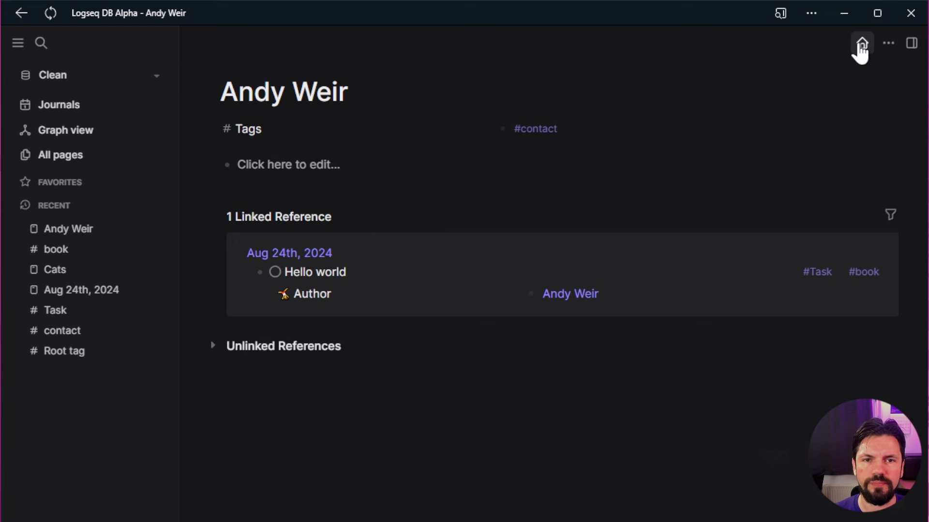
click(862, 44)
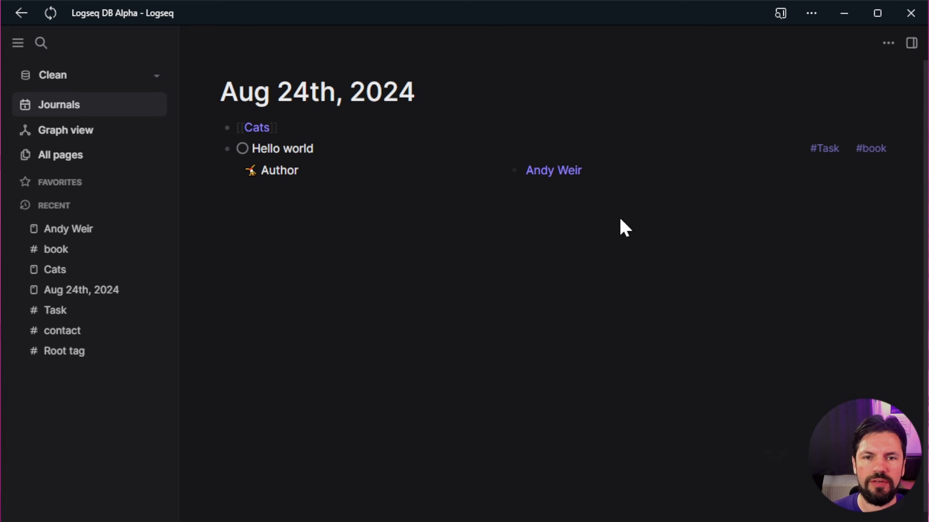
Change the UI position of the book tag's Author property to Beginning of the block
click(872, 165)
click(238, 83)
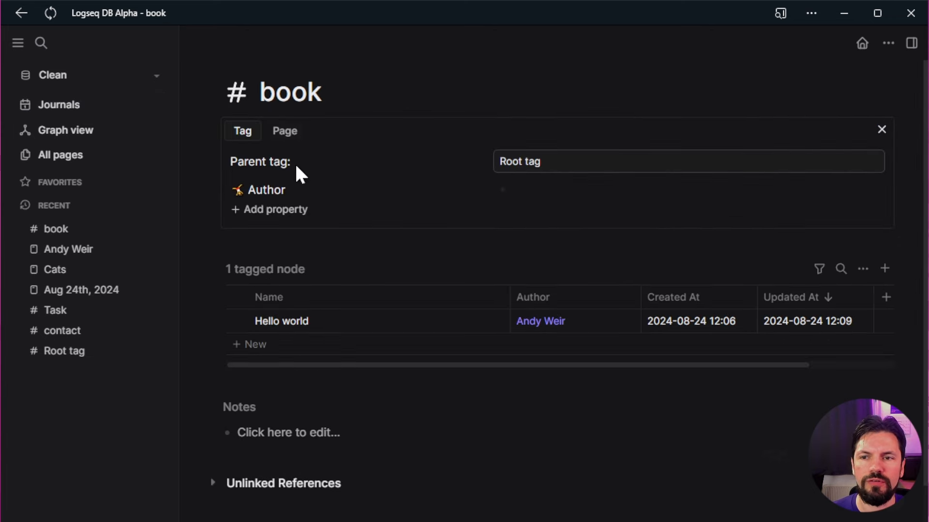
click(279, 190)
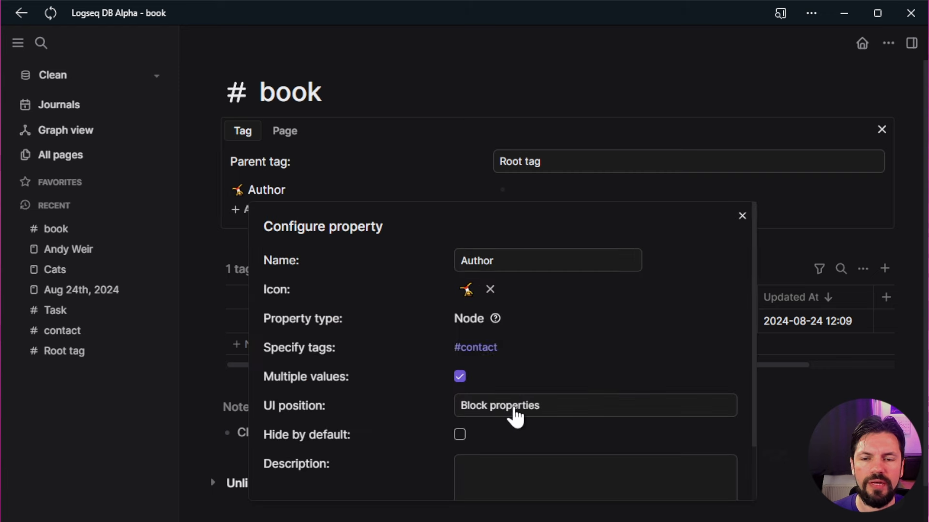
click(516, 417)
click(530, 328)
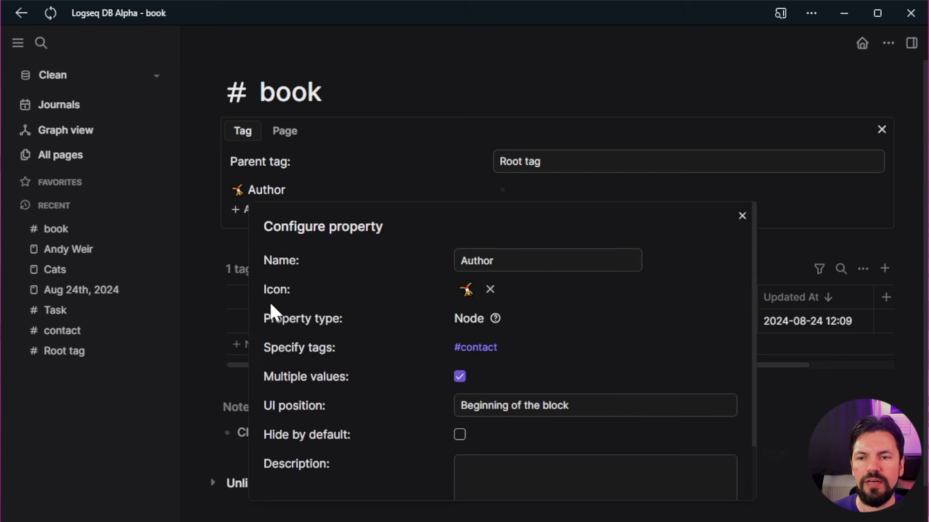
click(193, 286)
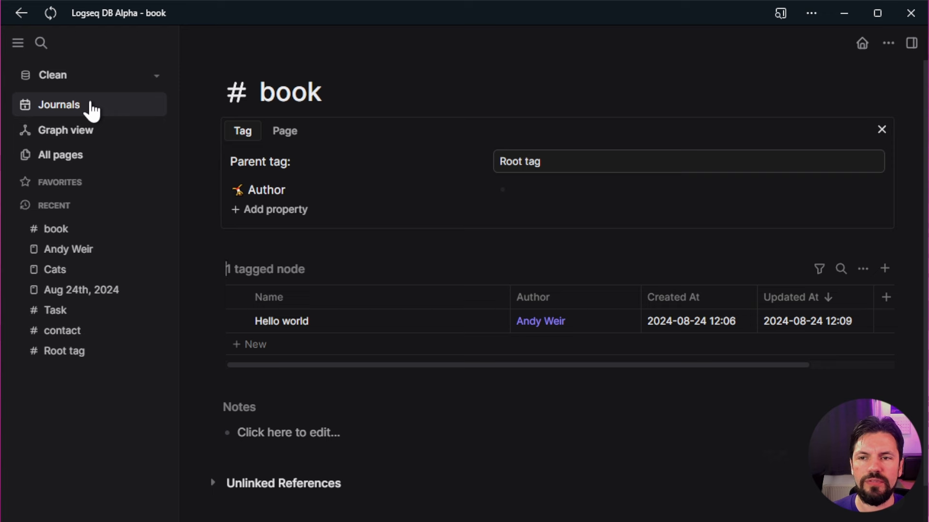
Add a journal block reading "Project Hail Mary" below the Hello world task and tag it book
click(92, 111)
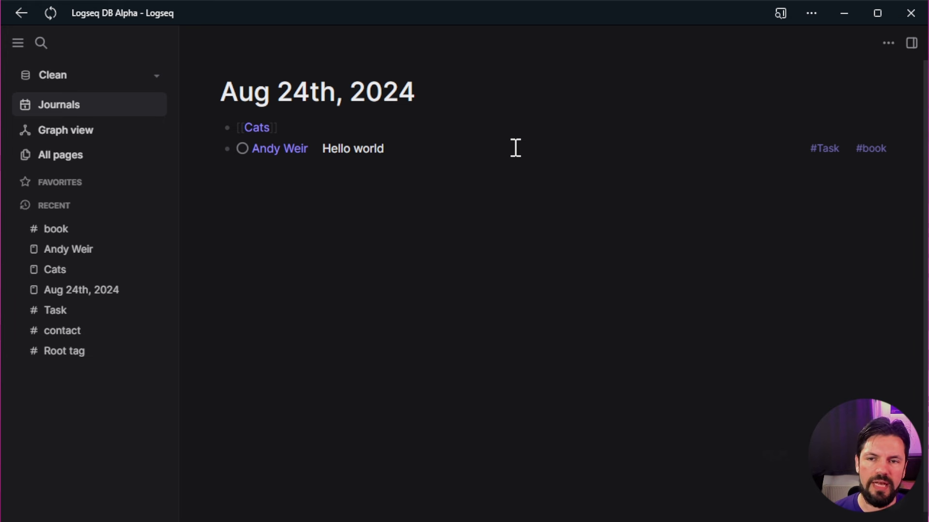
click(432, 148)
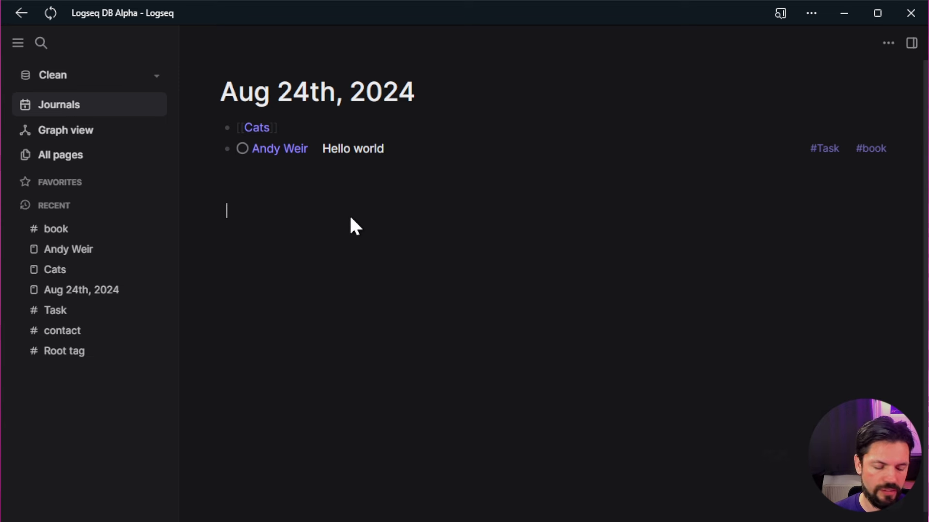
text(Project Hai)
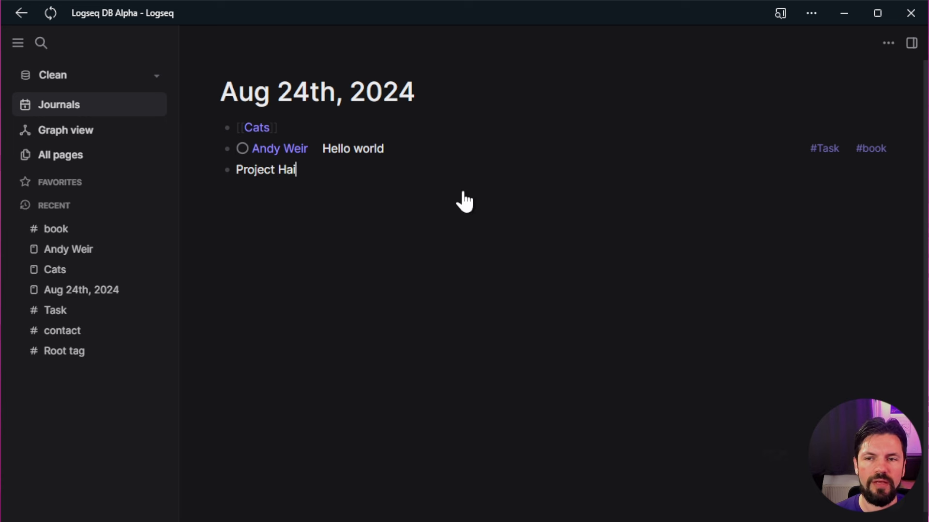
text(l Mary #book)
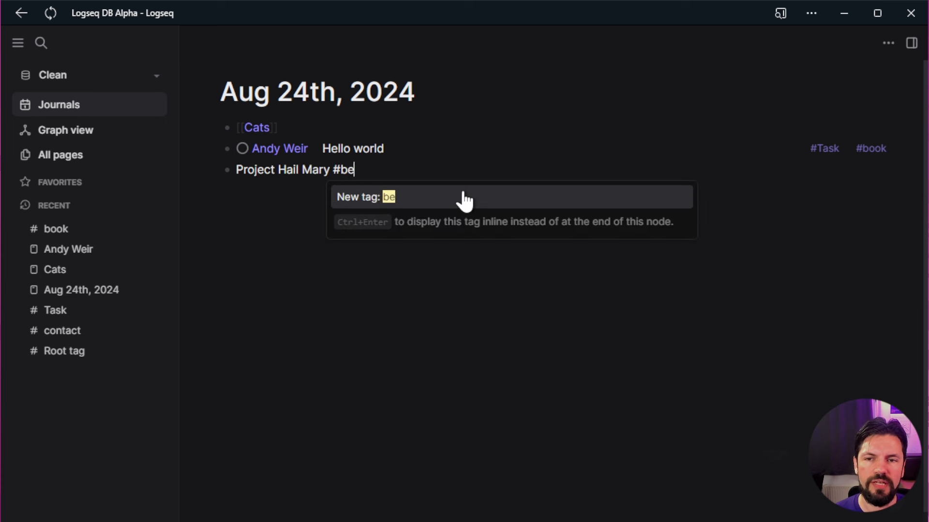
key(BackSpace)
key(BackSpace)
key(BackSpace)
key(Return)
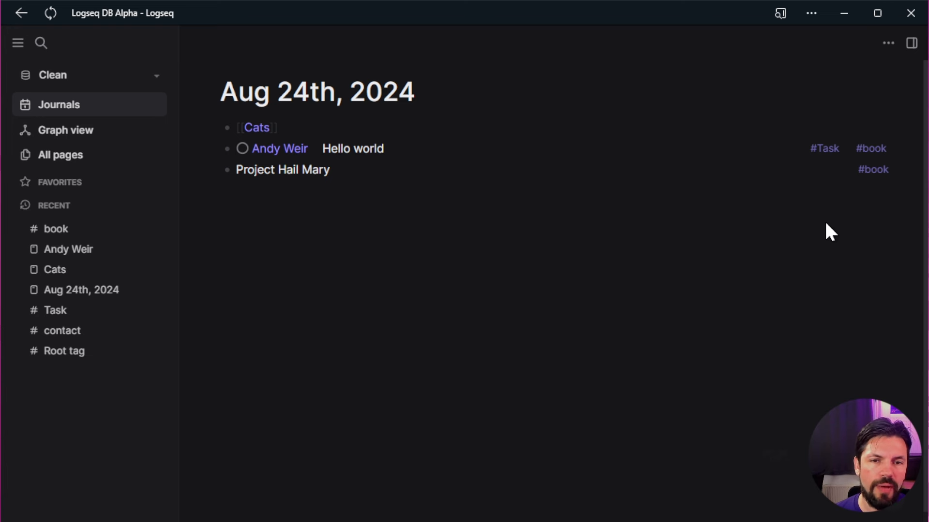
Add the existing Status property to the book tag and review its configuration, including the available choices
click(873, 170)
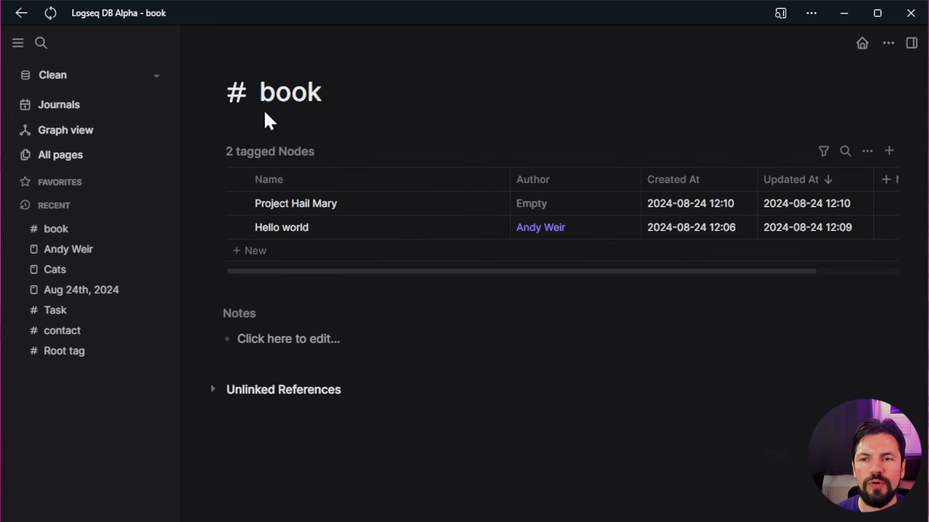
click(247, 75)
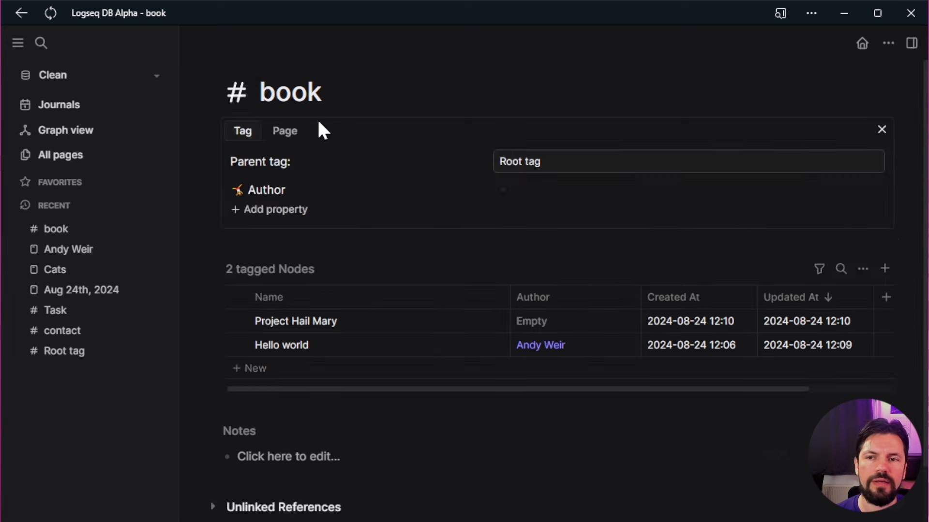
click(278, 211)
text(stat)
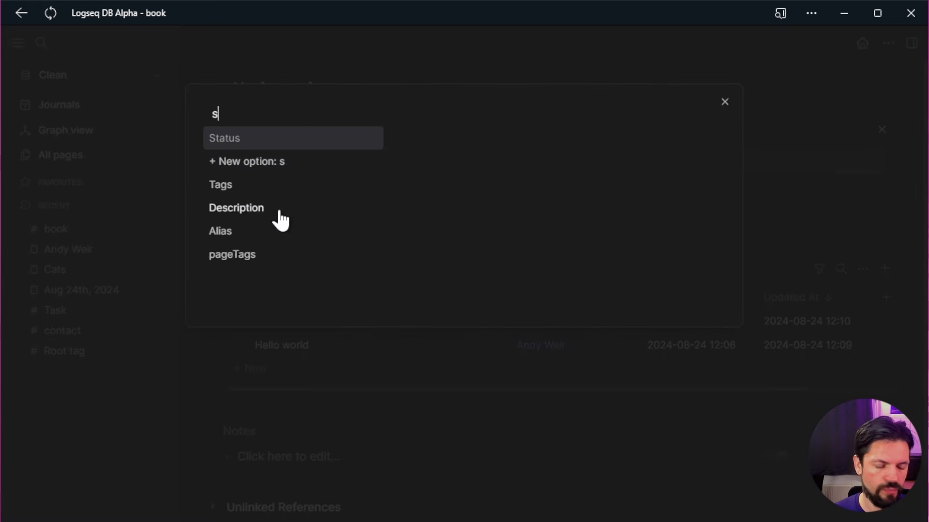
click(272, 137)
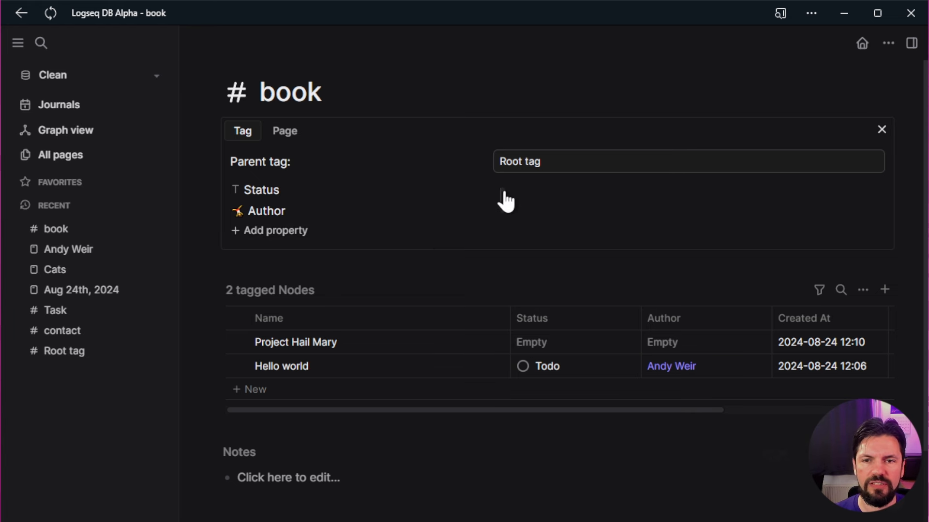
click(262, 189)
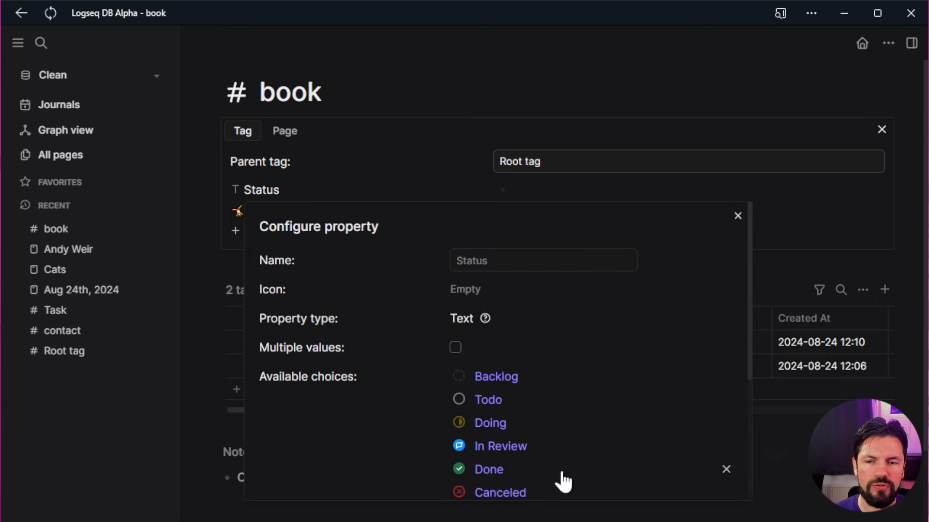
key(Escape)
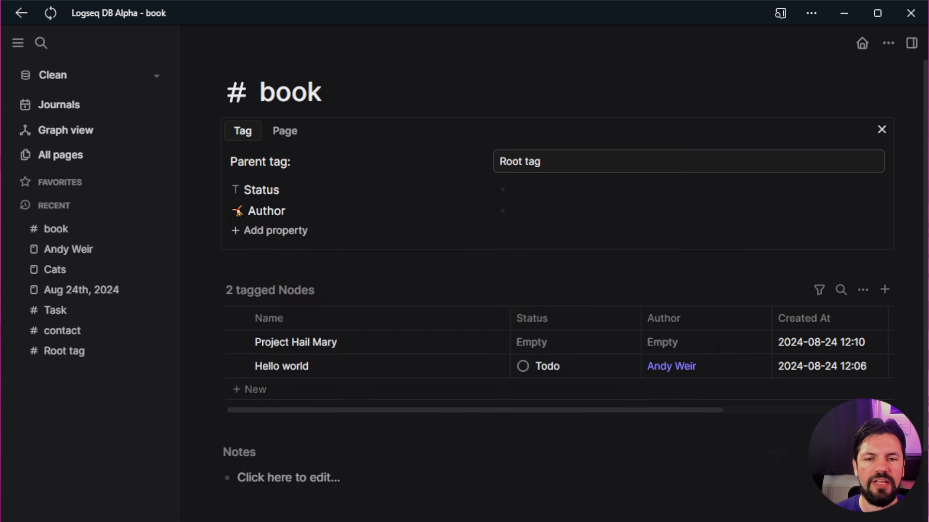
Open the journal's Project Hail Mary block in the sidebar and set its Status to Backlog
click(861, 44)
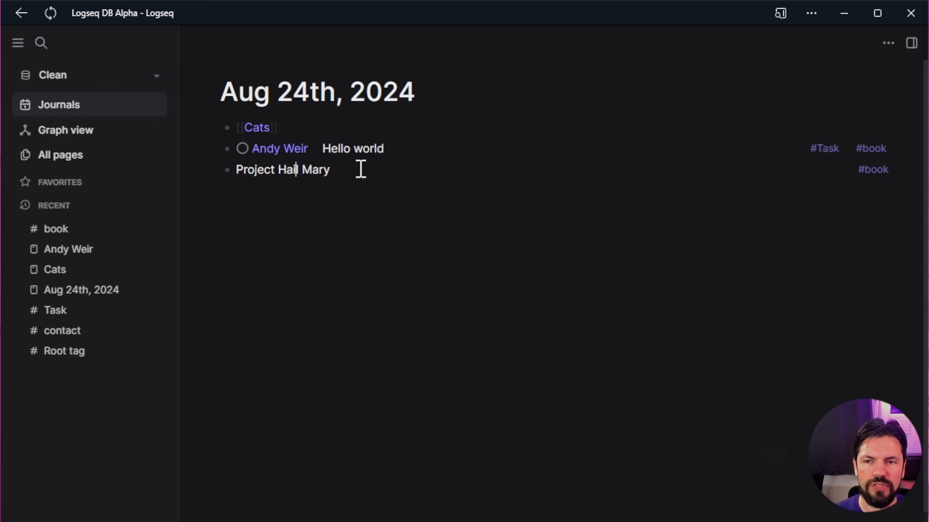
shift+click(227, 170)
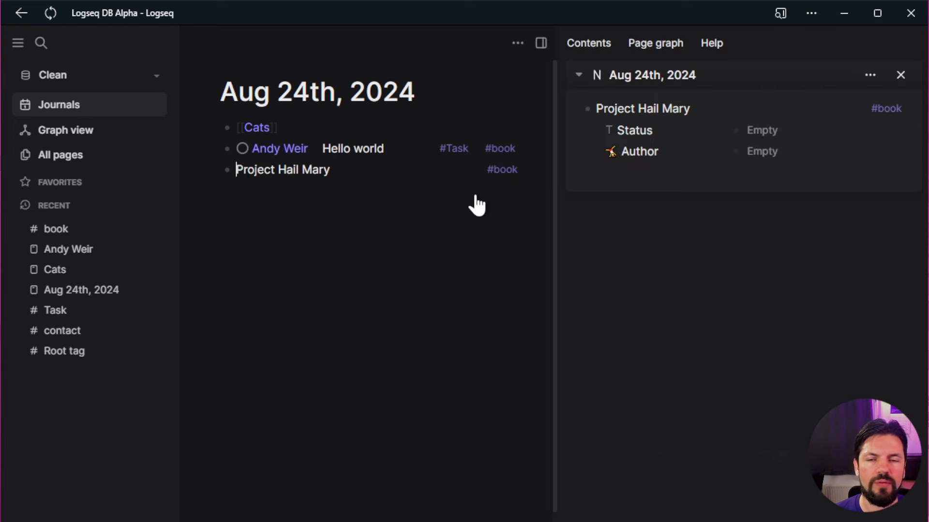
click(767, 131)
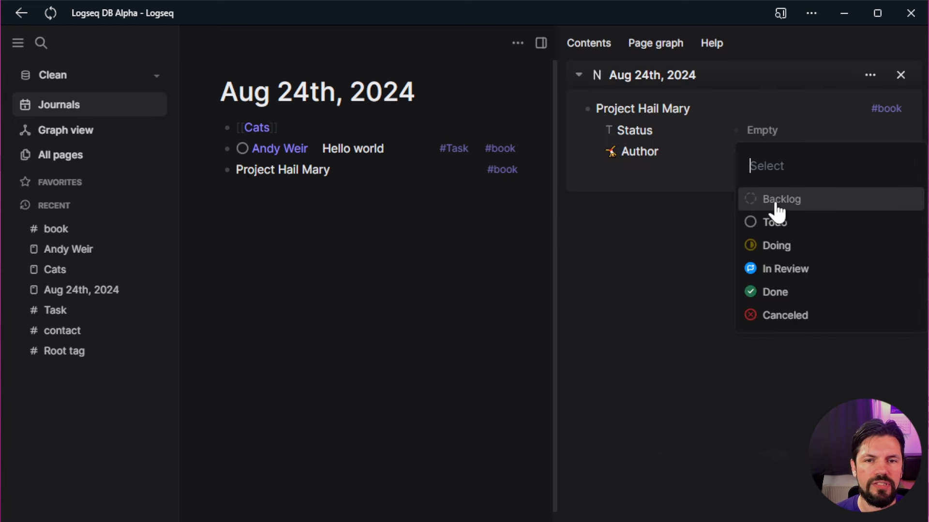
click(783, 207)
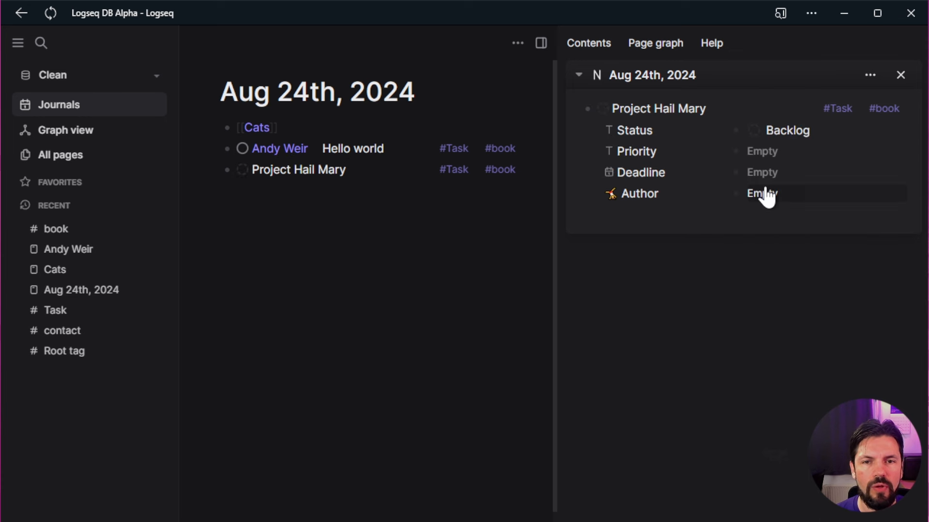
Set Project Hail Mary's Author to Andy Weir and its Priority to High, then close the sidebar
click(766, 196)
click(779, 264)
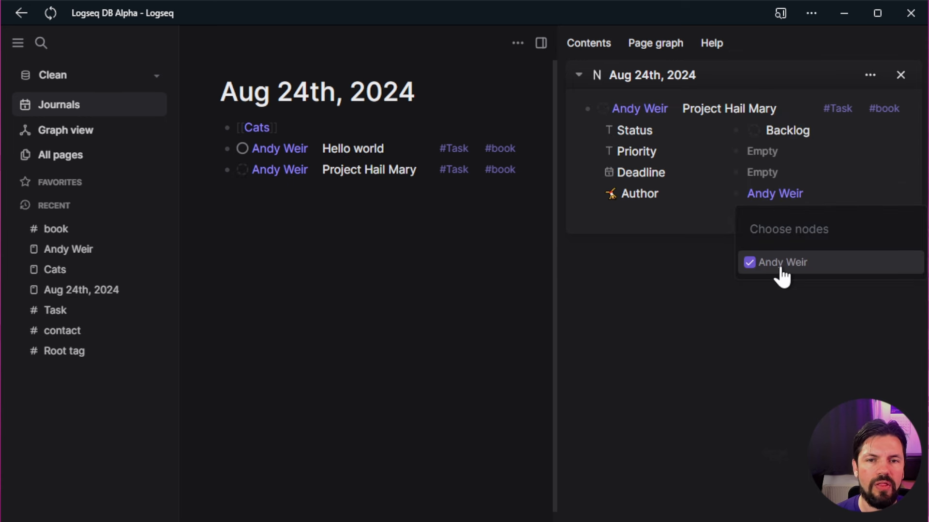
click(758, 376)
click(760, 152)
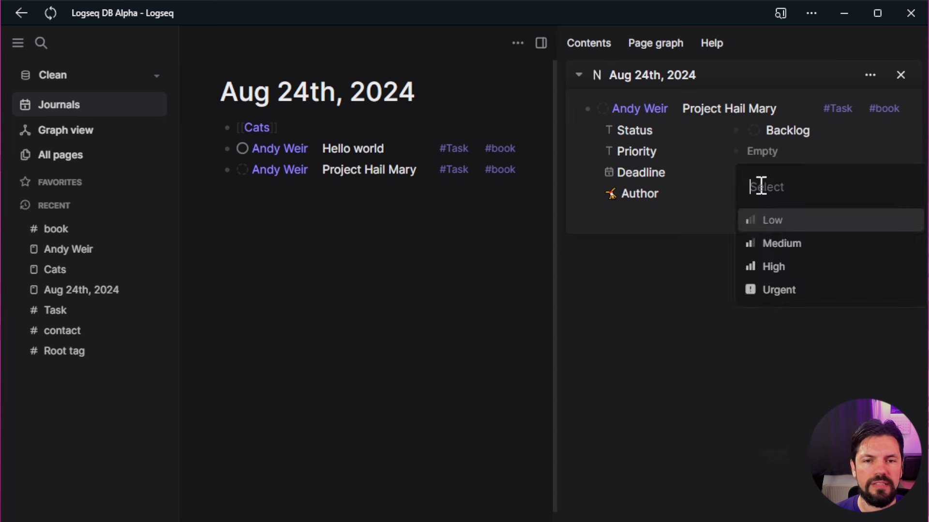
click(769, 267)
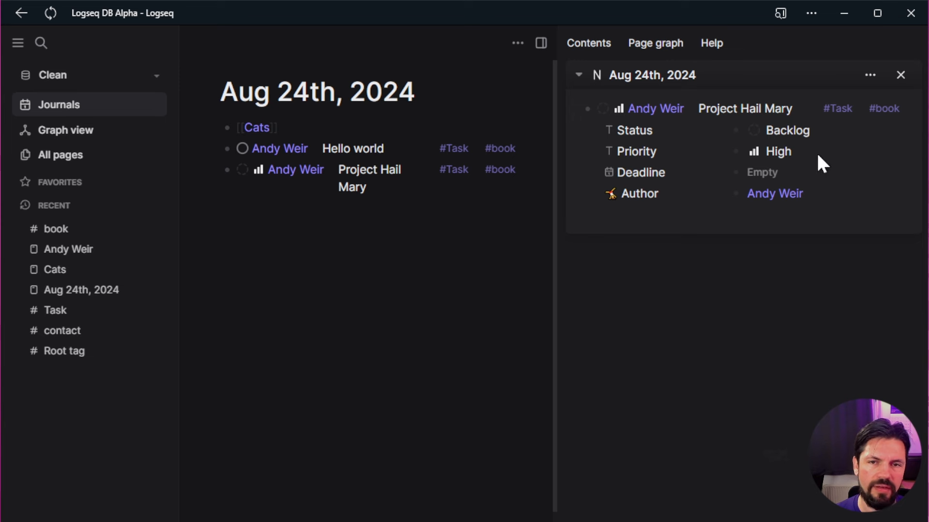
click(901, 76)
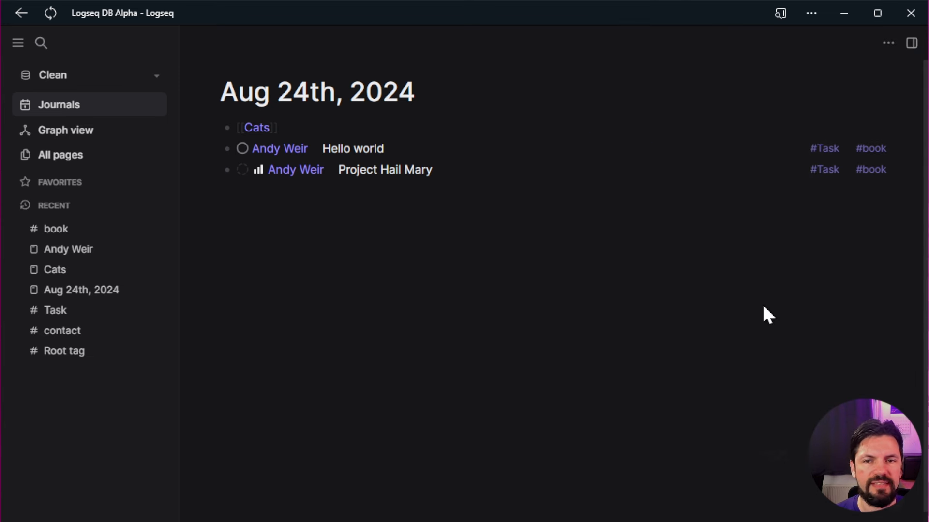
Review the tagged-node tables of the book and Task tags, checking all property columns, and return to the journal
click(858, 185)
scroll(556, 283, right, 5)
scroll(660, 286, left, 5)
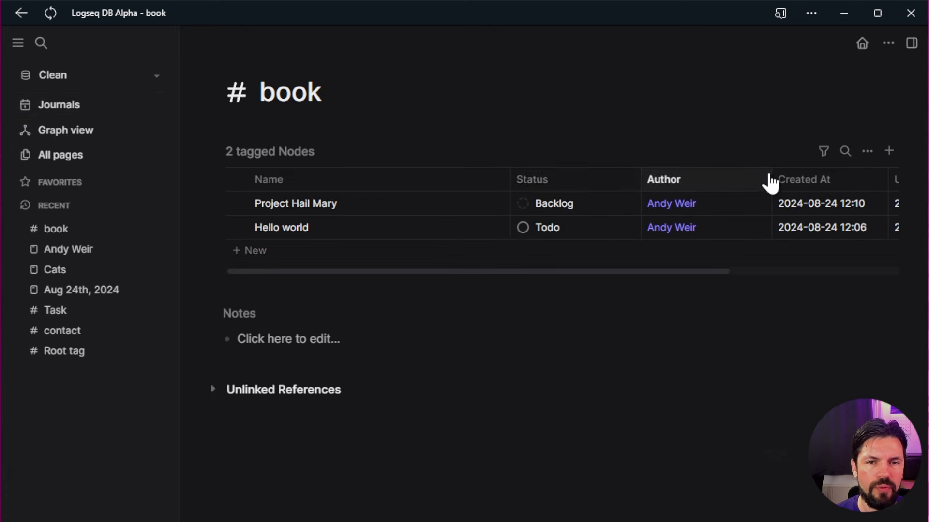
scroll(578, 281, right, 5)
scroll(736, 284, left, 5)
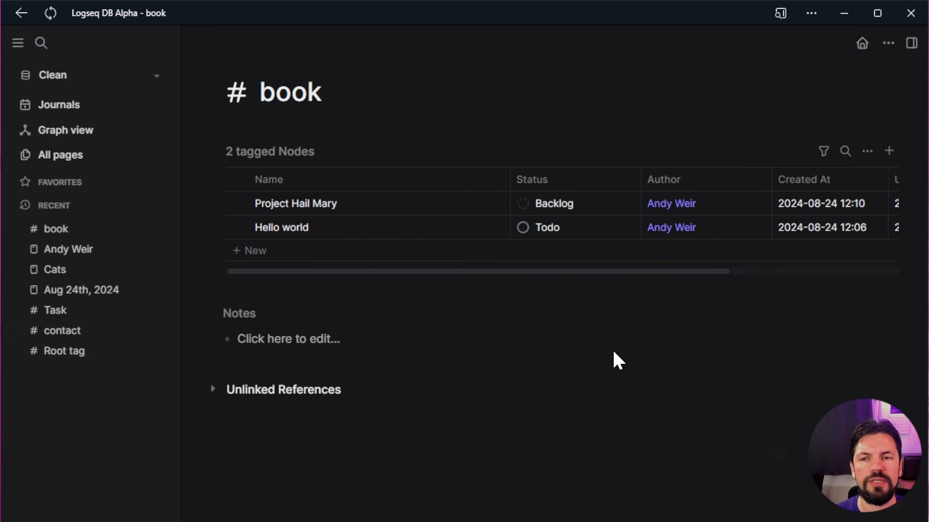
click(862, 44)
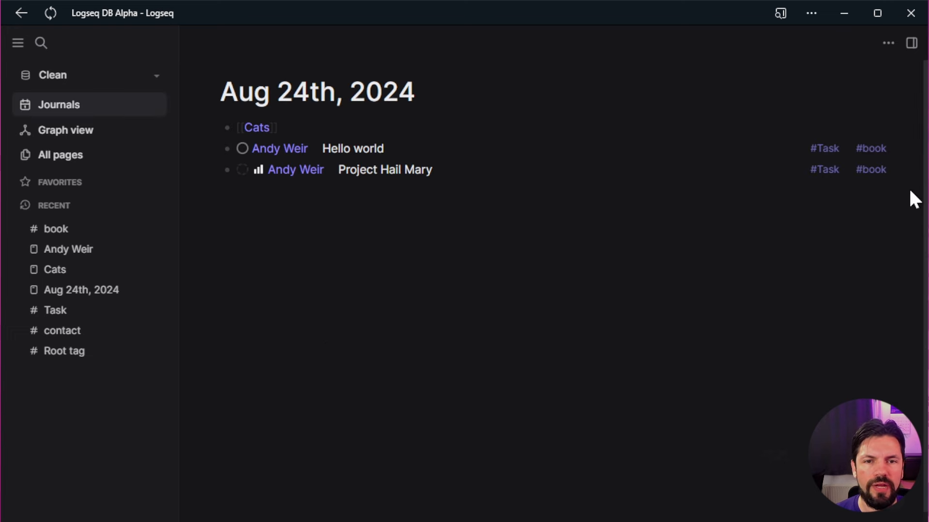
click(824, 170)
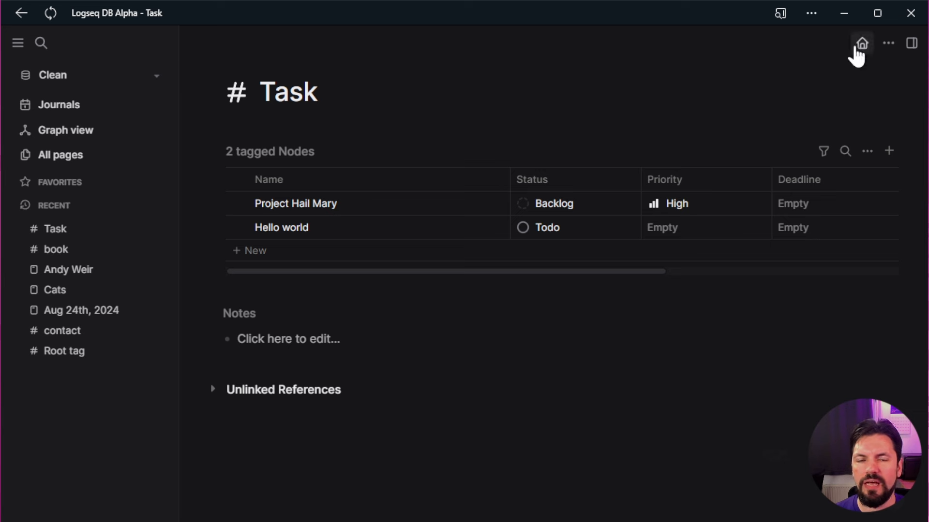
click(861, 44)
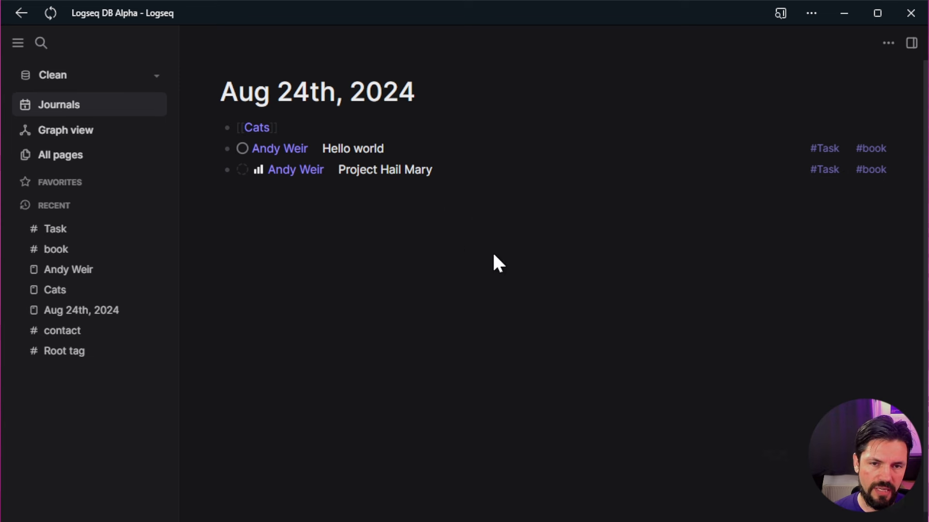
Show the book tag's configuration and filter its tagged-node table to Status is Backlog
click(868, 170)
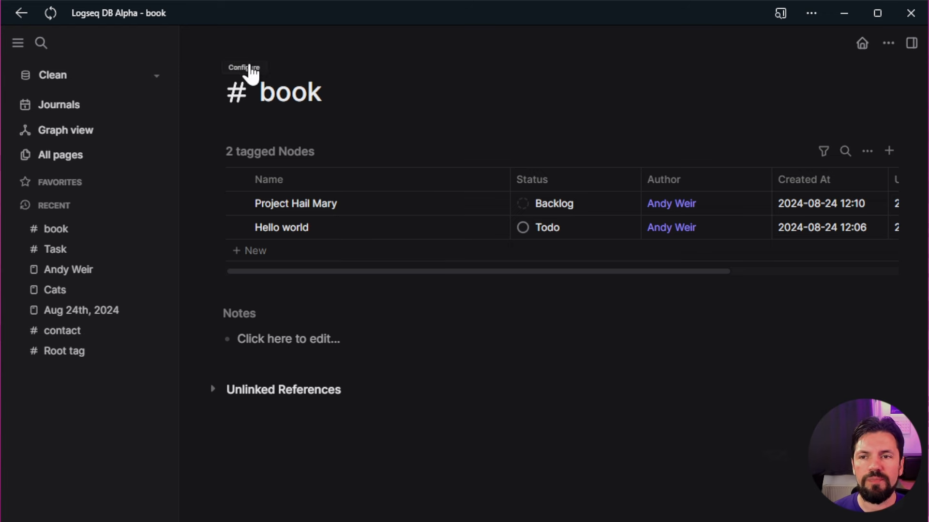
click(242, 82)
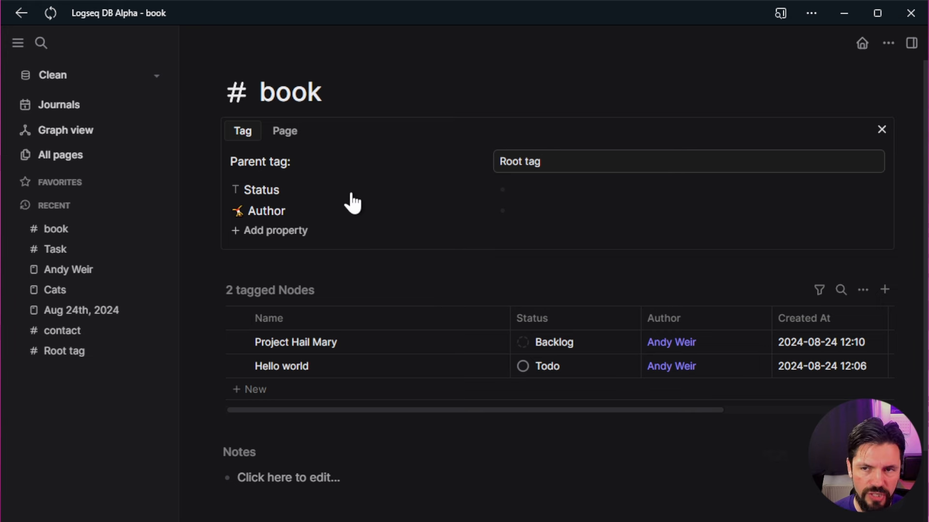
drag(600, 403, 543, 402)
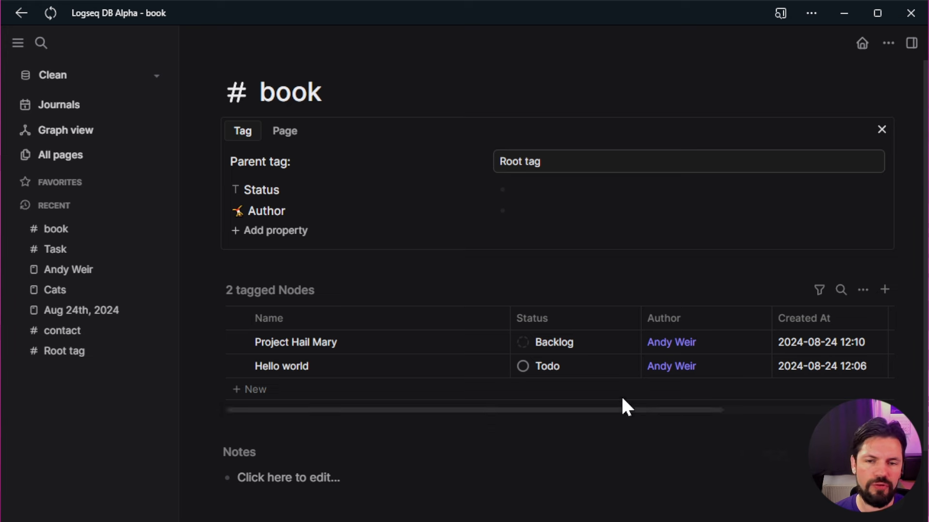
click(820, 291)
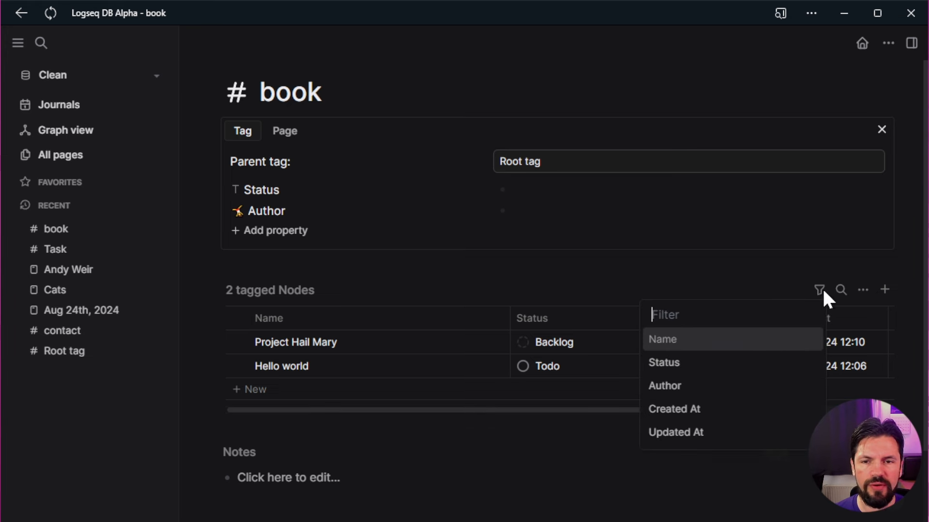
click(687, 363)
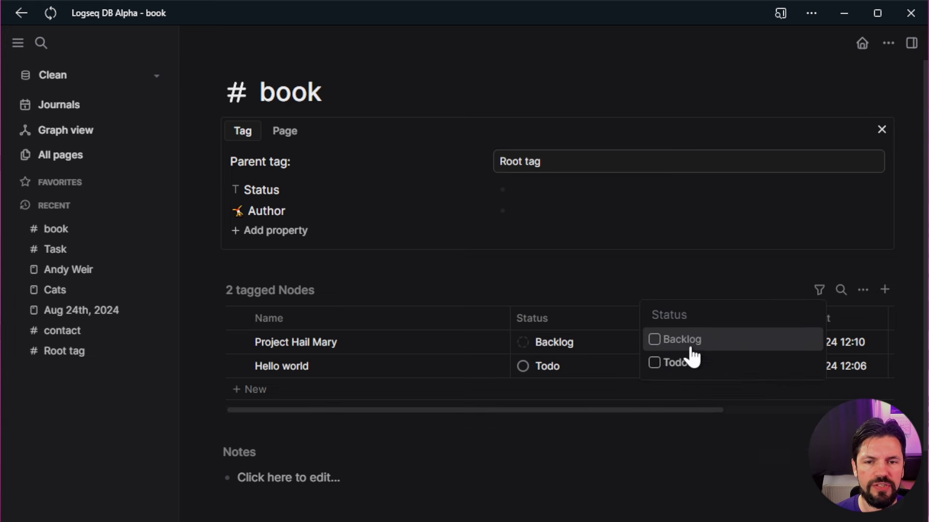
click(687, 341)
click(584, 299)
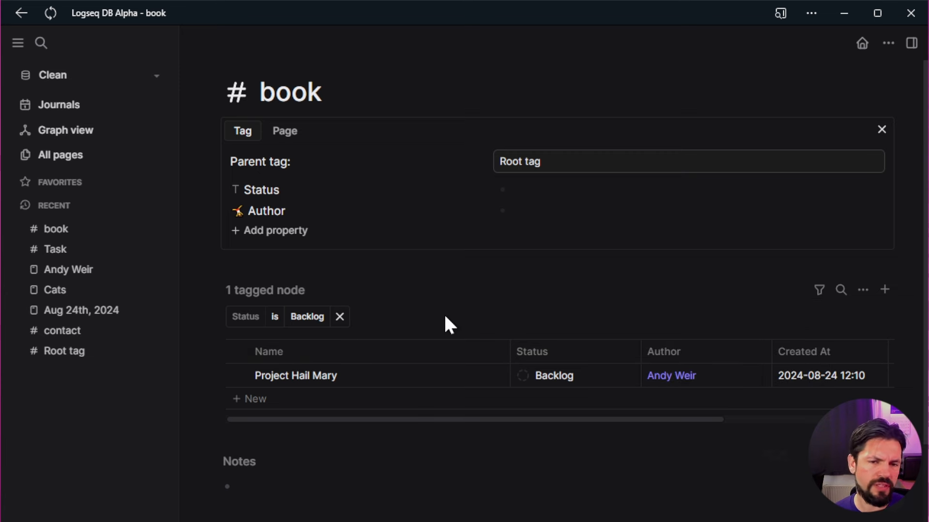
click(566, 377)
click(460, 491)
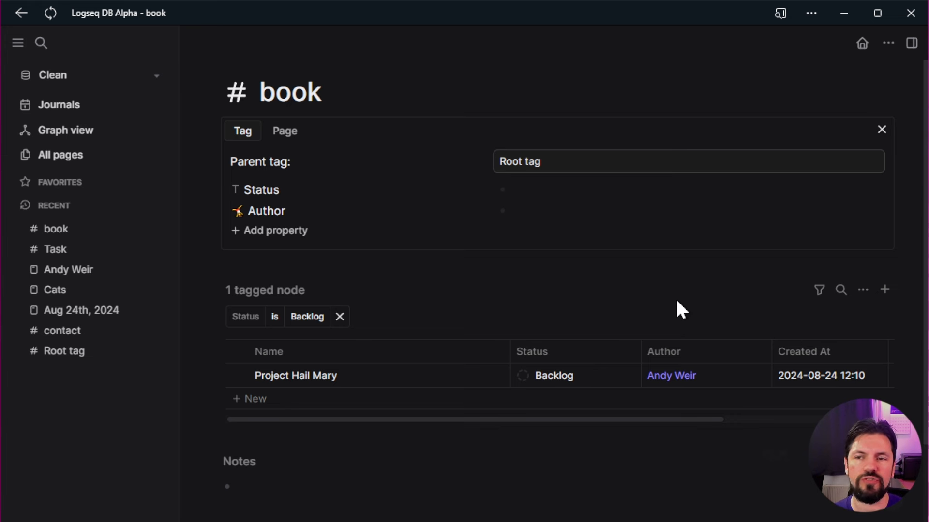
Return to the journal and reopen the book tag's page from Project Hail Mary to check the table filter
click(72, 108)
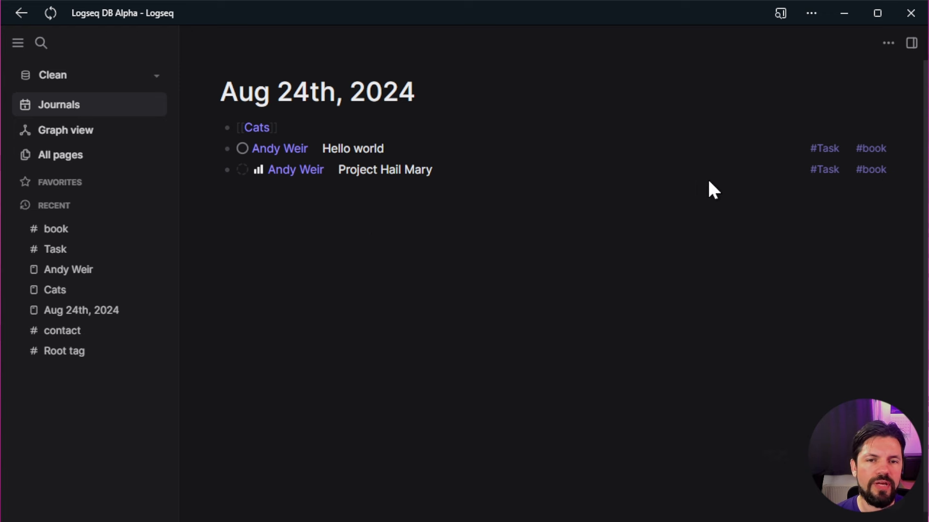
click(871, 170)
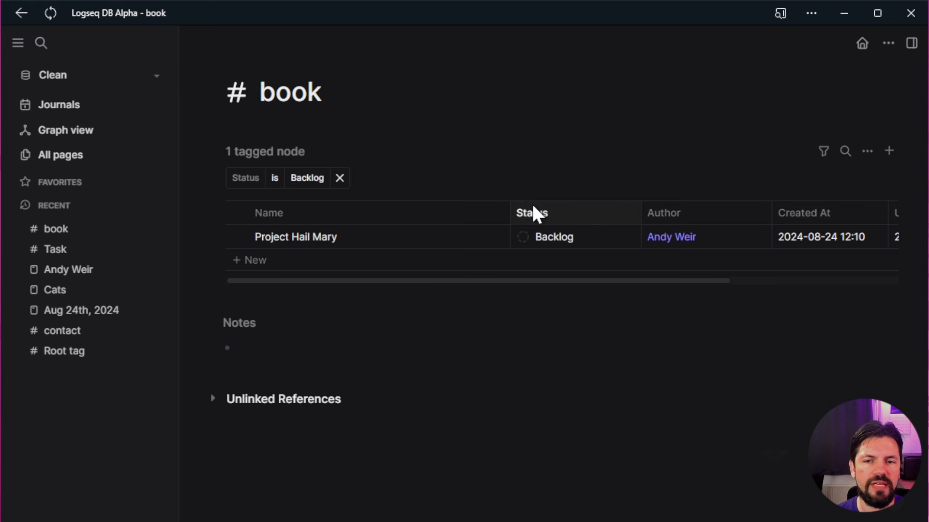
click(471, 379)
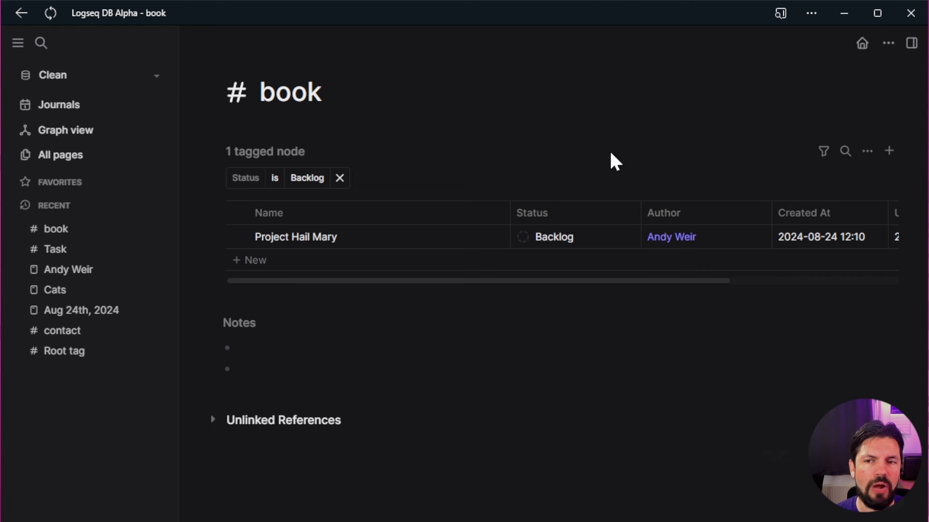
Examine the settings and available choices of the book tag's Status property
click(237, 83)
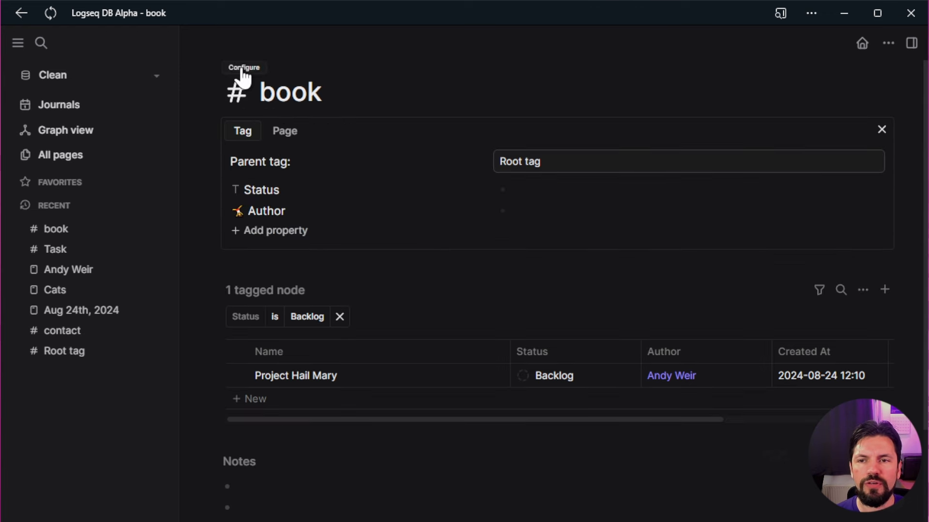
click(271, 191)
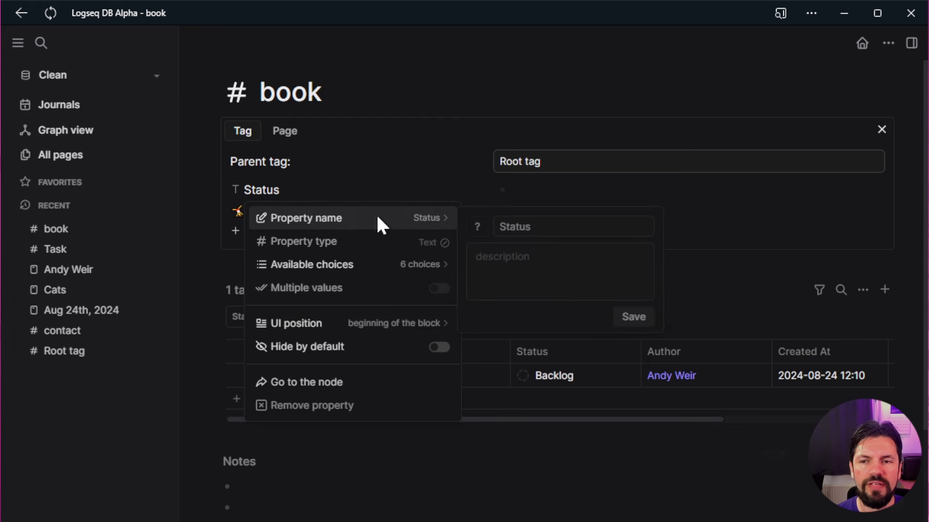
click(515, 478)
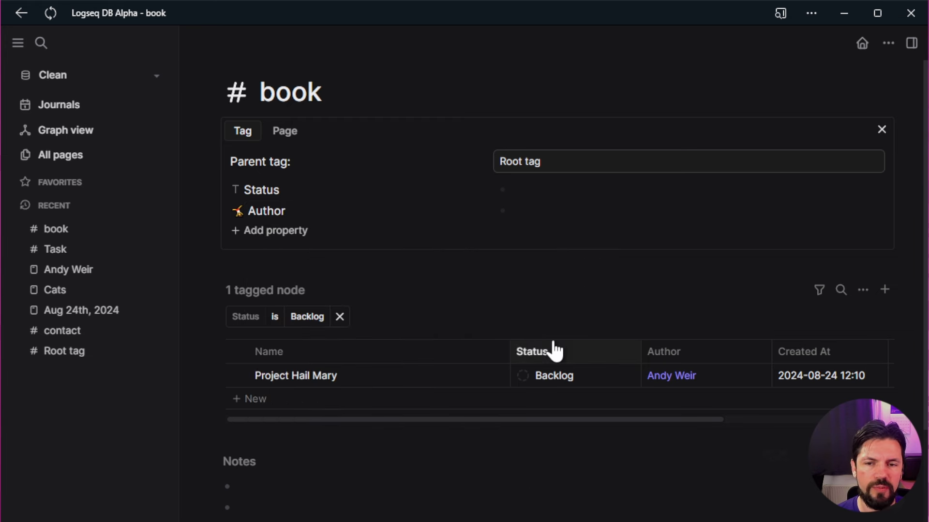
click(264, 193)
mouse_move(353, 265)
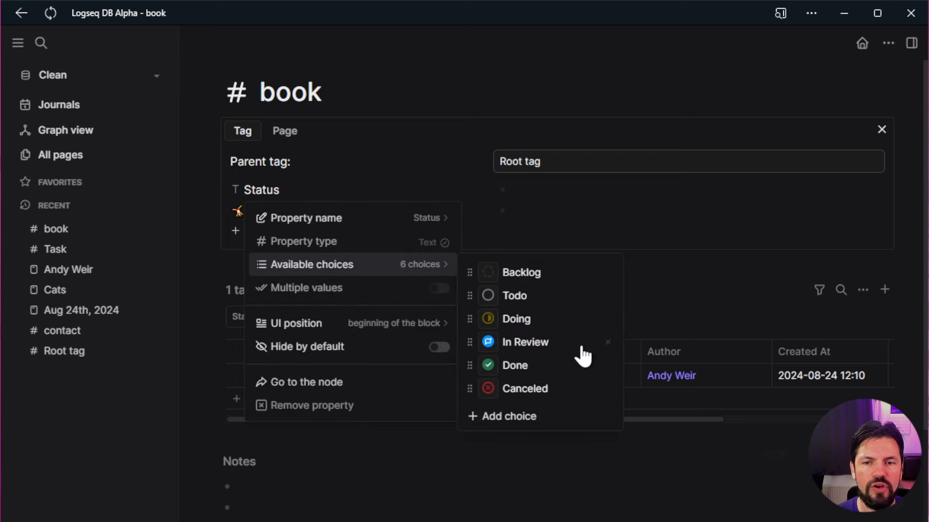
click(686, 483)
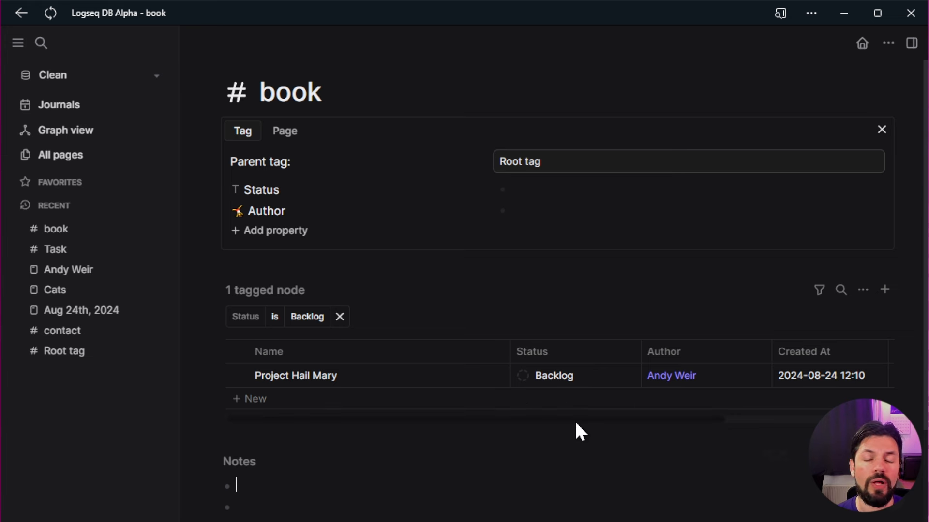
drag(580, 421, 548, 430)
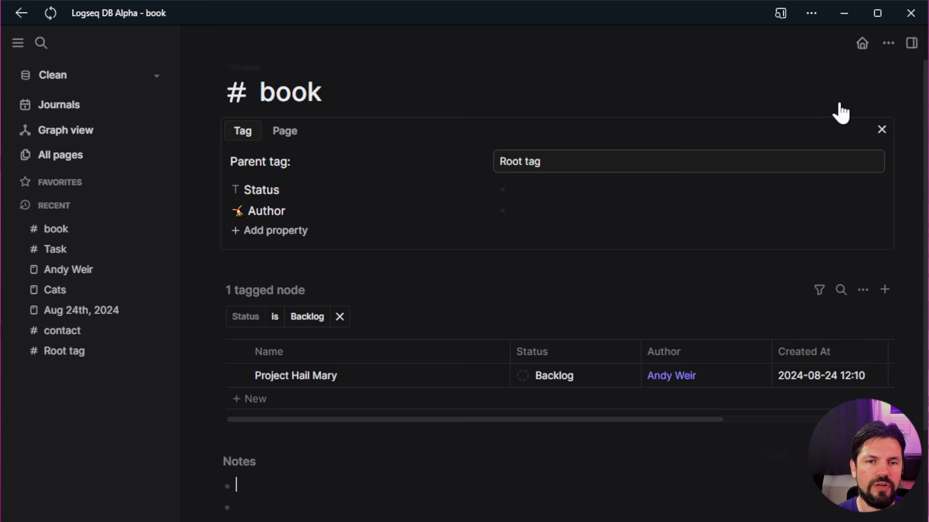
Return to the journal, insert a live query in a new block below Project Hail Mary, and open its filter choices
click(860, 49)
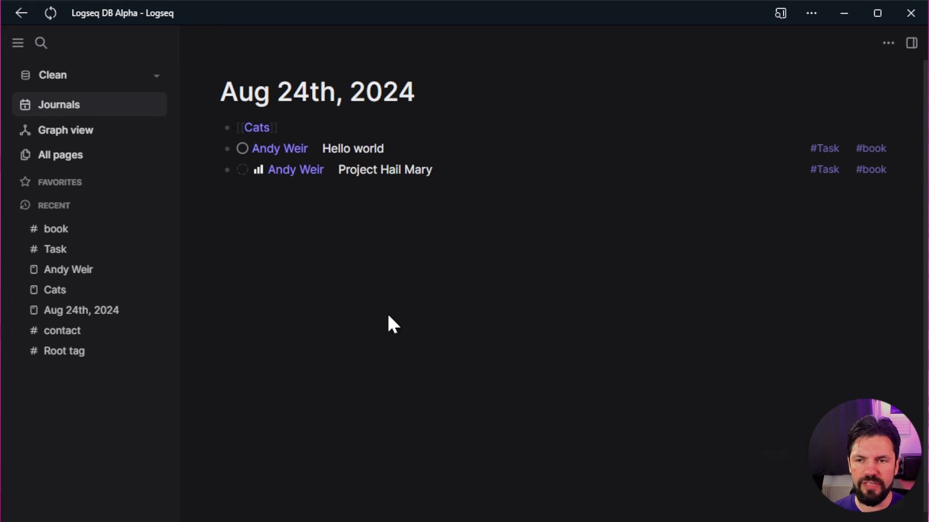
click(296, 196)
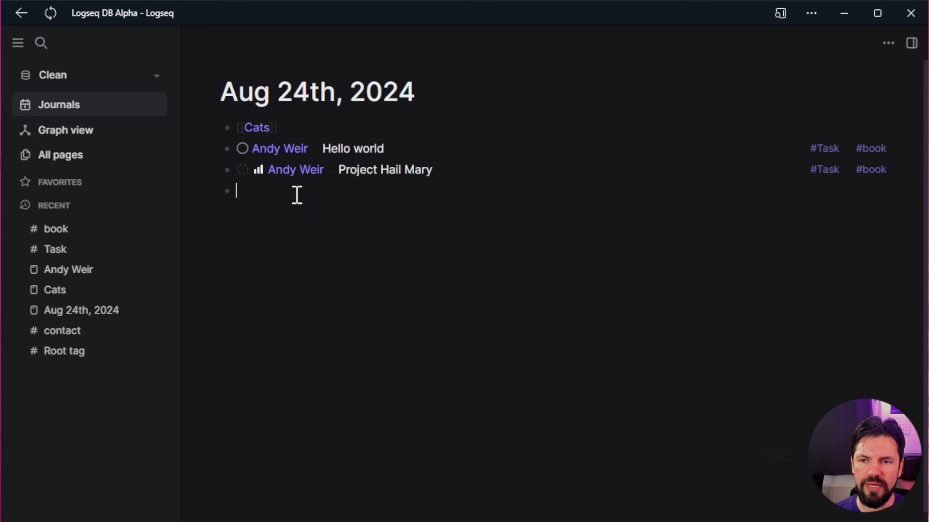
text(/que)
key(Return)
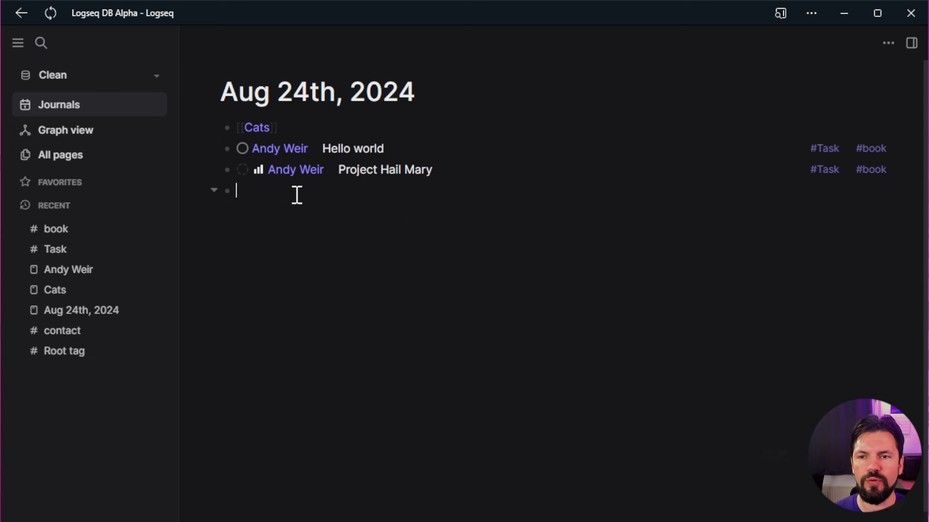
click(242, 208)
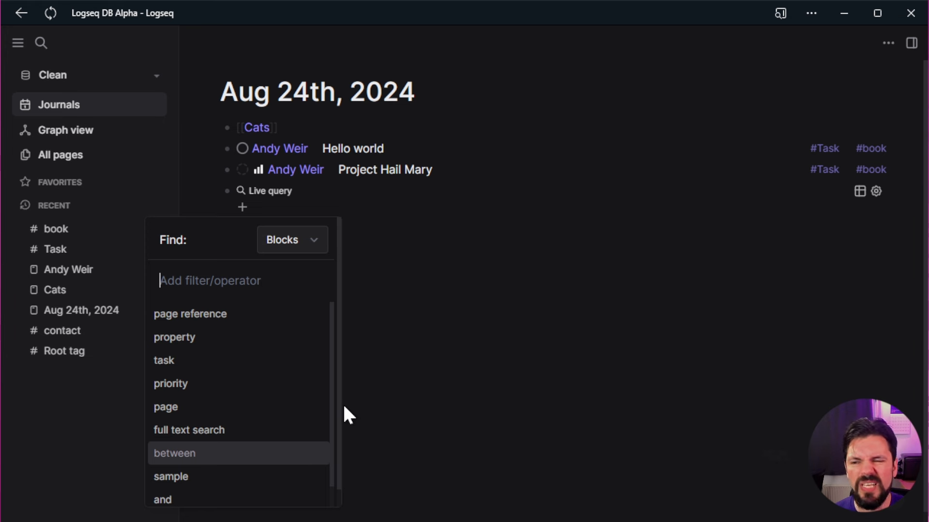
Dismiss the filter choices and delete the live query from the block
click(467, 359)
click(324, 191)
key(ctrl+a)
key(BackSpace)
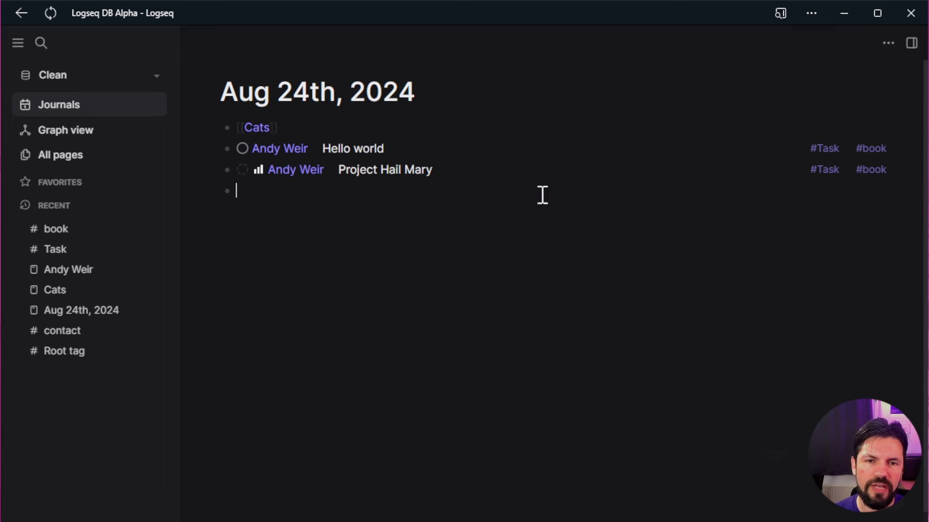
Review the tagged-node table on the Task tag's page and return to the journal
click(824, 151)
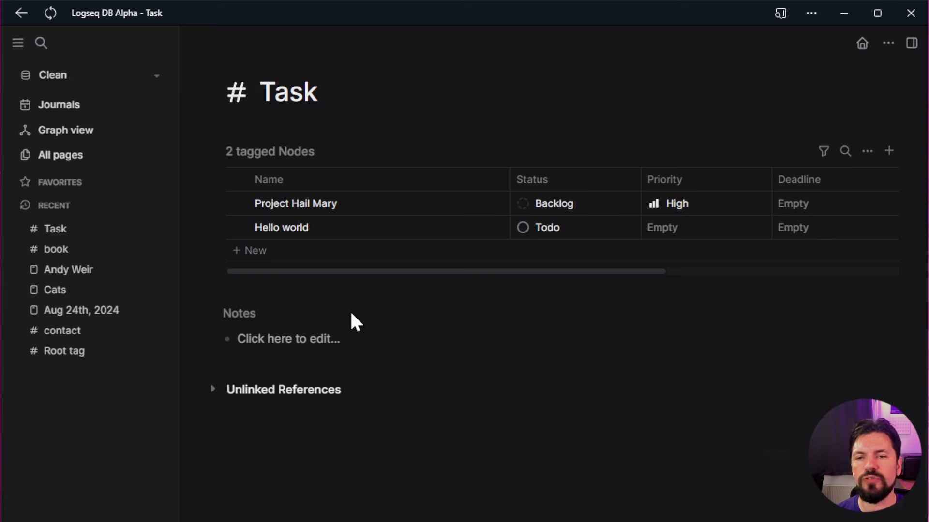
mouse_move(495, 212)
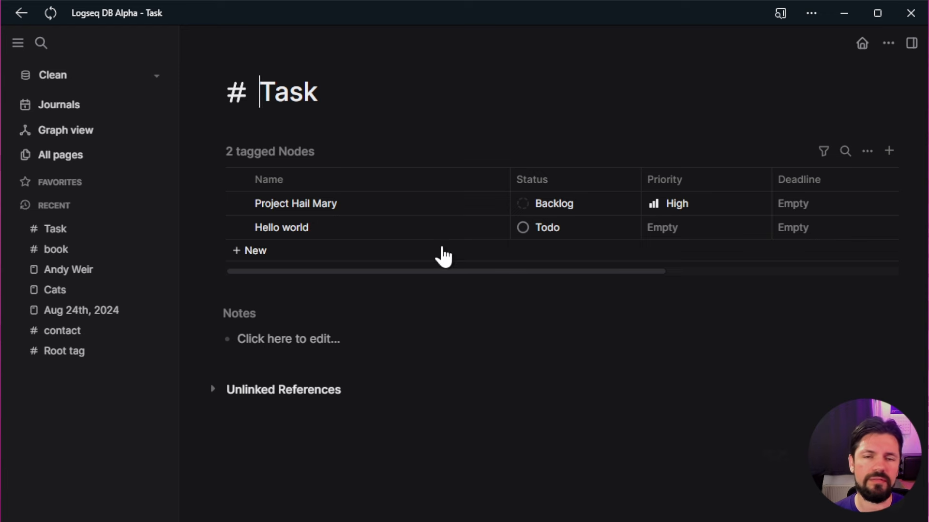
click(862, 43)
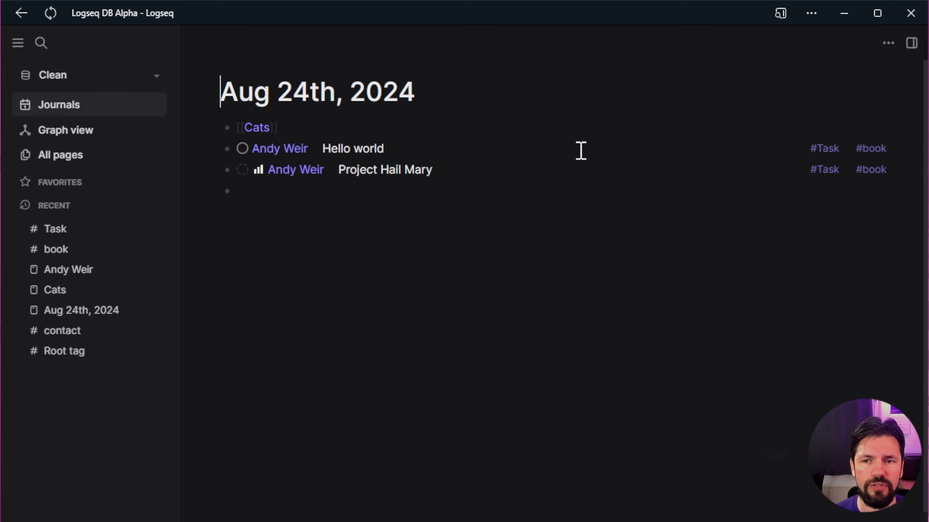
Add another empty block at the end of the journal entry, and check the Task table's remaining columns before returning to the journal
click(308, 196)
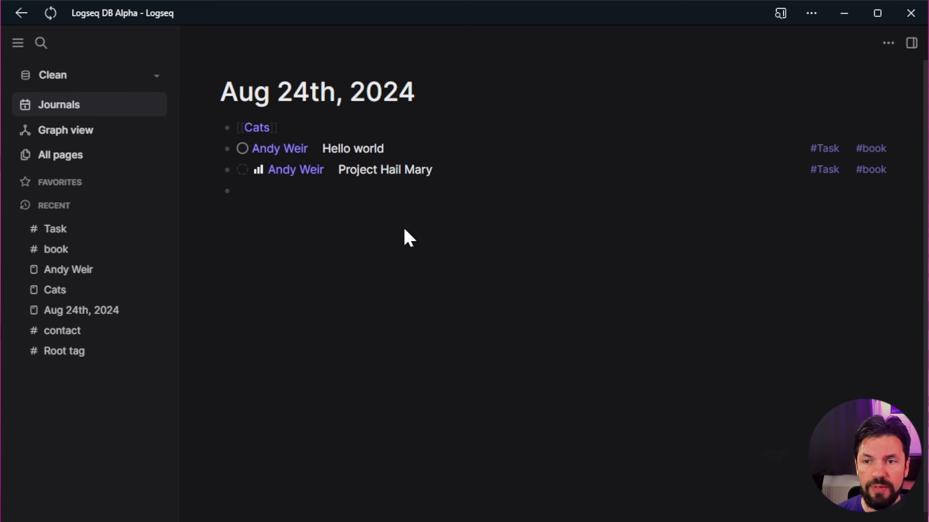
key(Return)
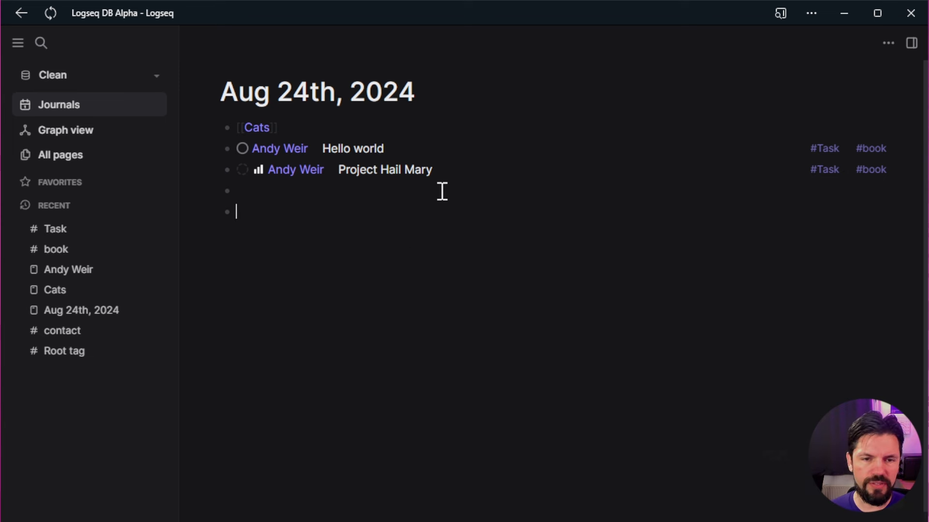
click(828, 169)
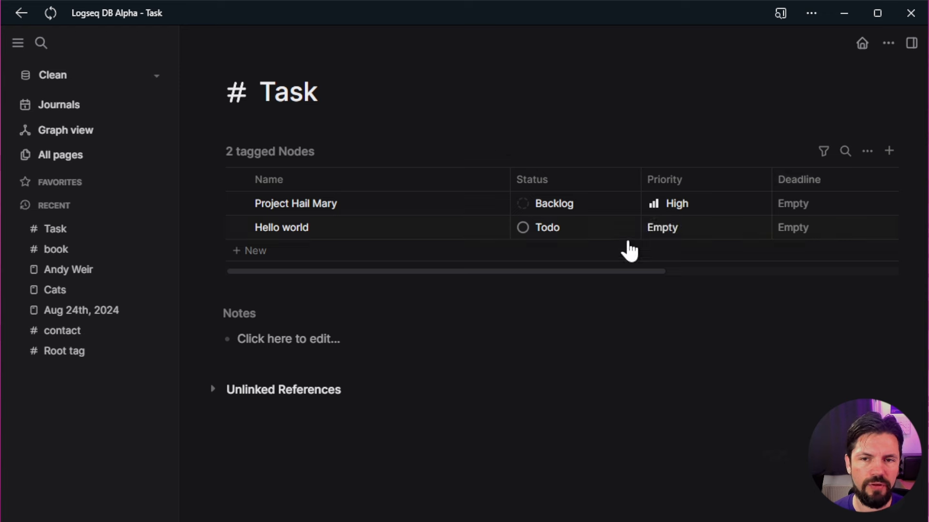
drag(601, 278, 702, 283)
key(g)
key(j)
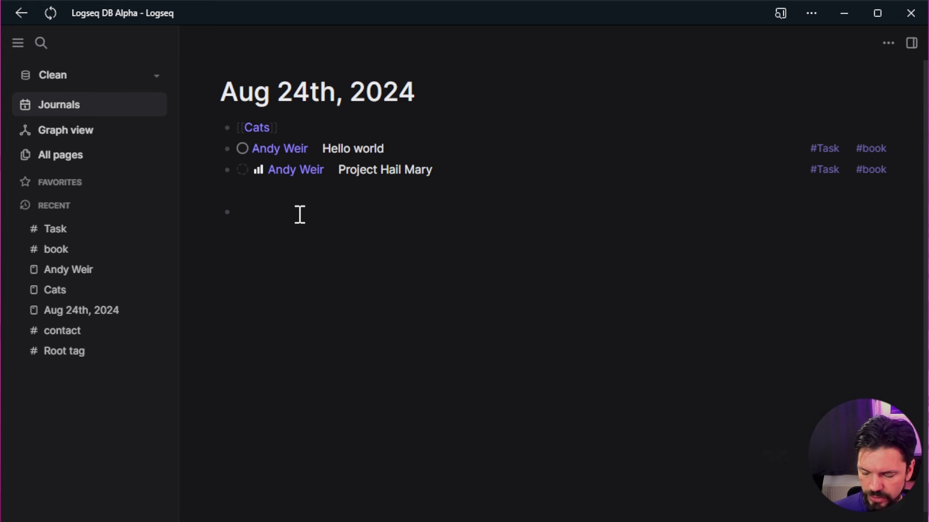
Turn the last empty journal block into a Todo task with Low priority and a deadline of Aug 28th, 2024
key(ctrl+Return)
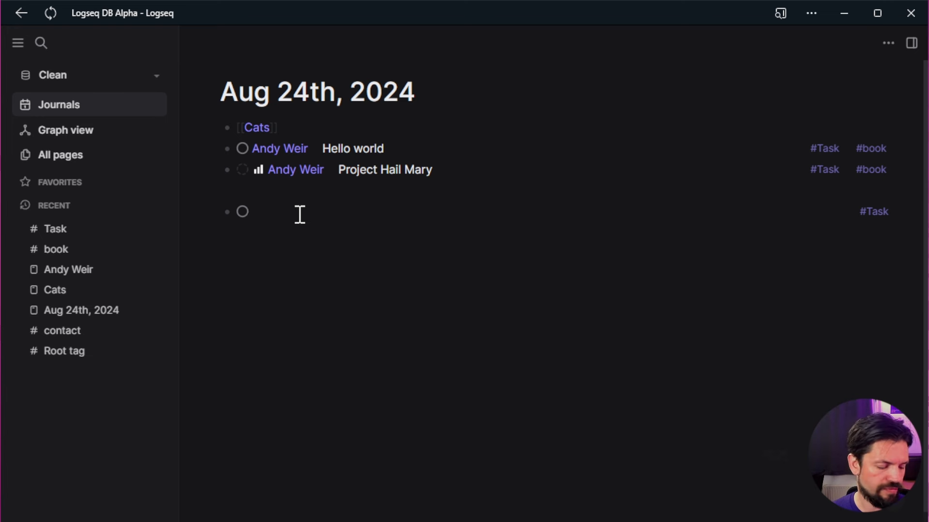
text(/low)
key(Return)
text(/dea)
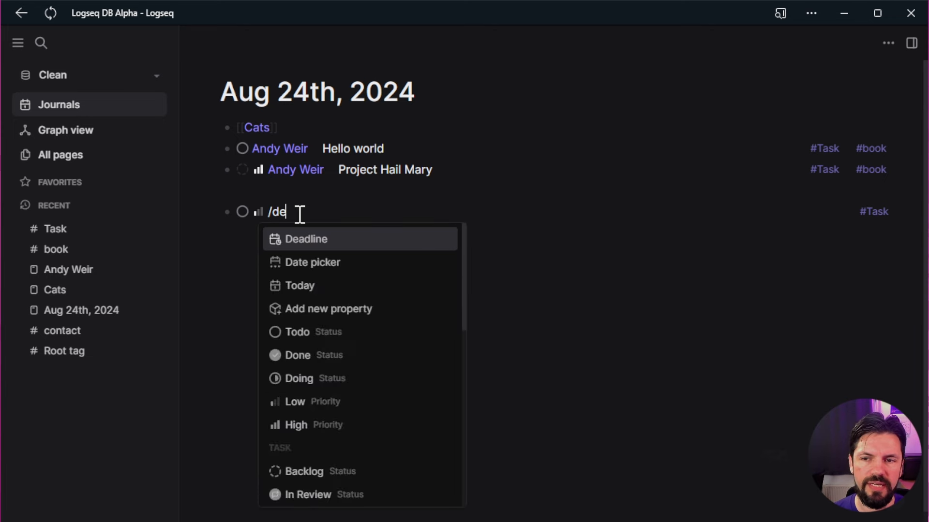
key(Return)
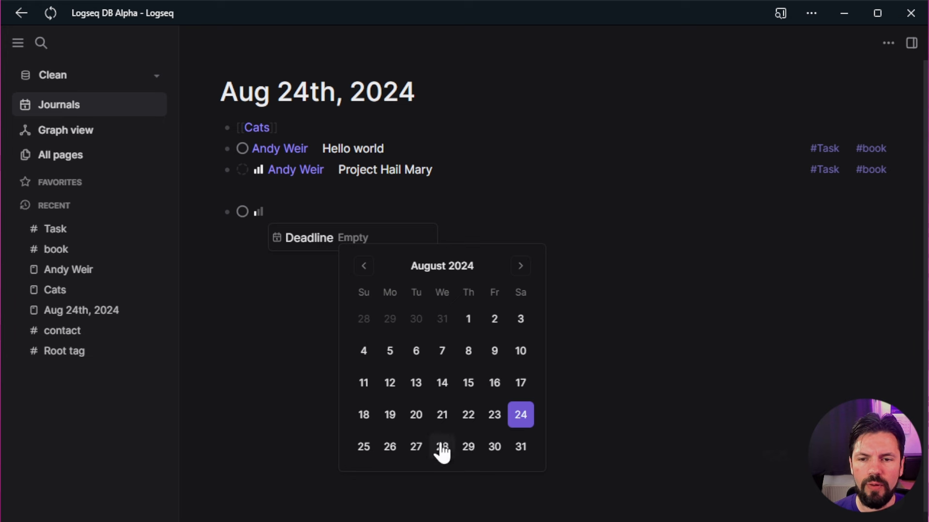
click(441, 447)
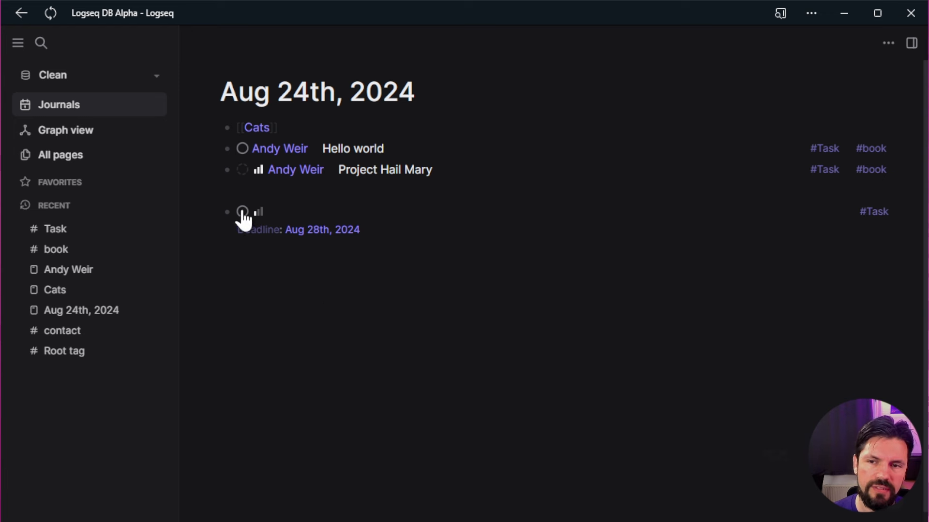
Try entering a "[ ]" checkbox in a new block below the deadline task, and clear the text
click(296, 265)
scroll(313, 289, down, 1)
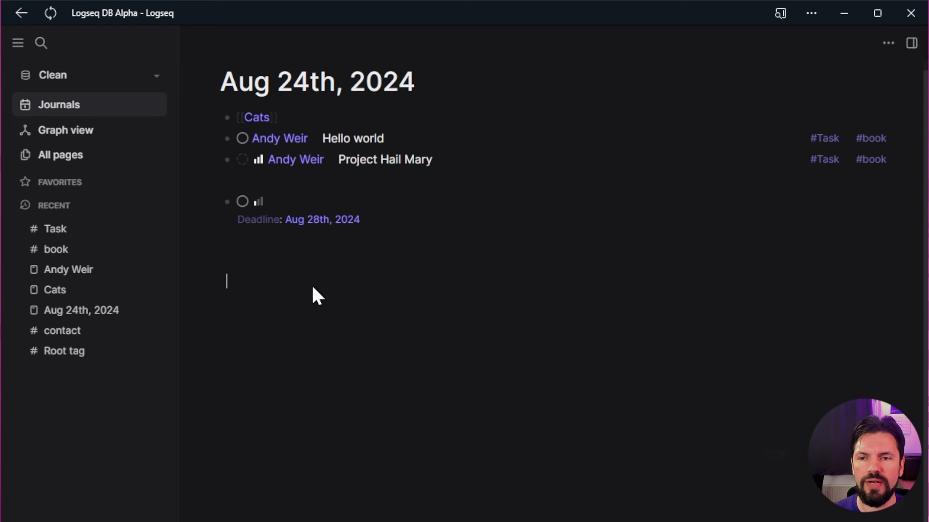
click(290, 232)
text([ ])
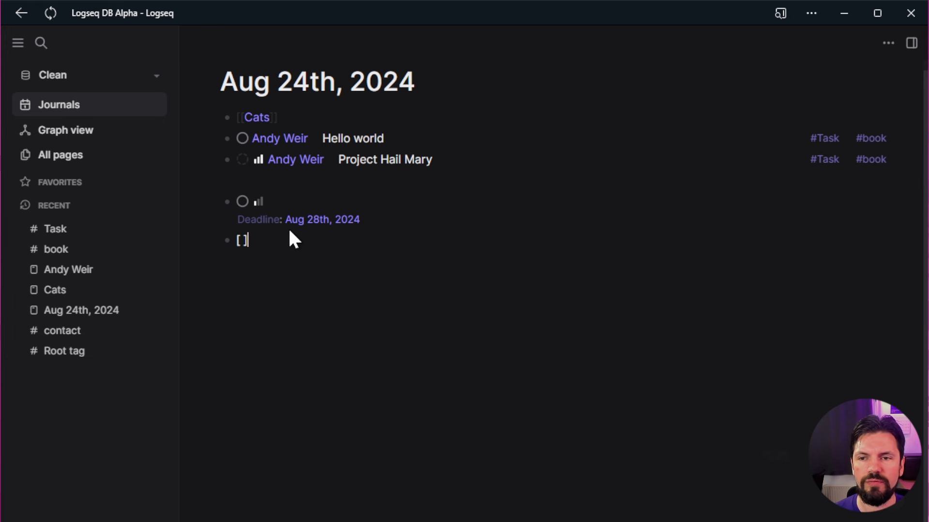
key(BackSpace)
key(BackSpace)
key(BackSpace)
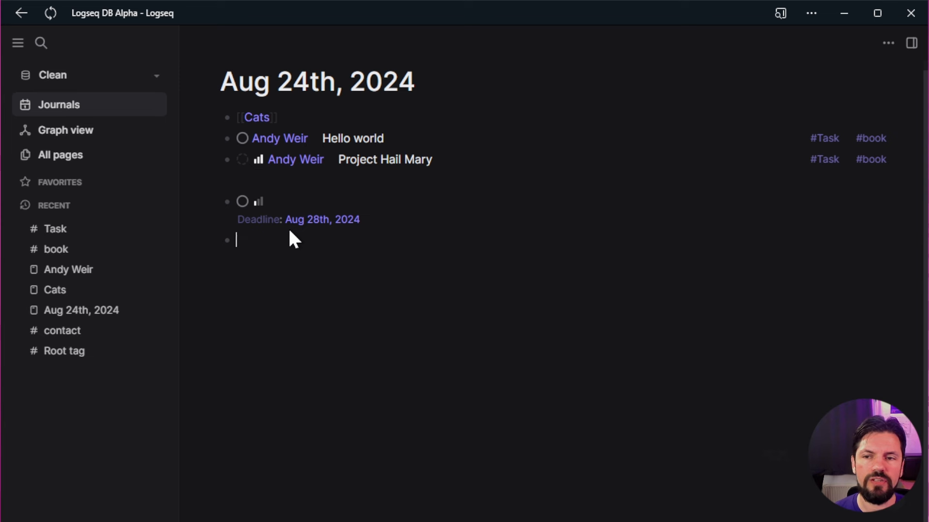
Title the low-priority task "new find stuff" and view its available status choices
click(287, 197)
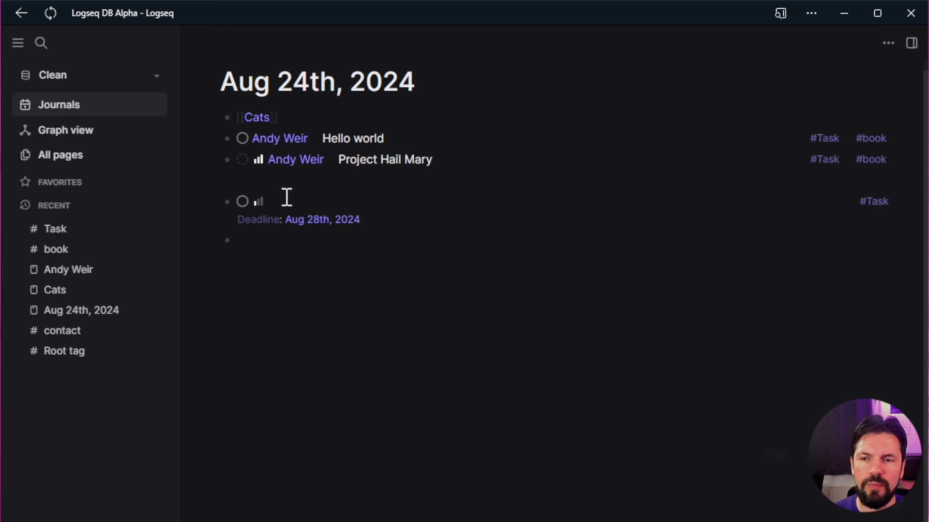
text(new find stuff)
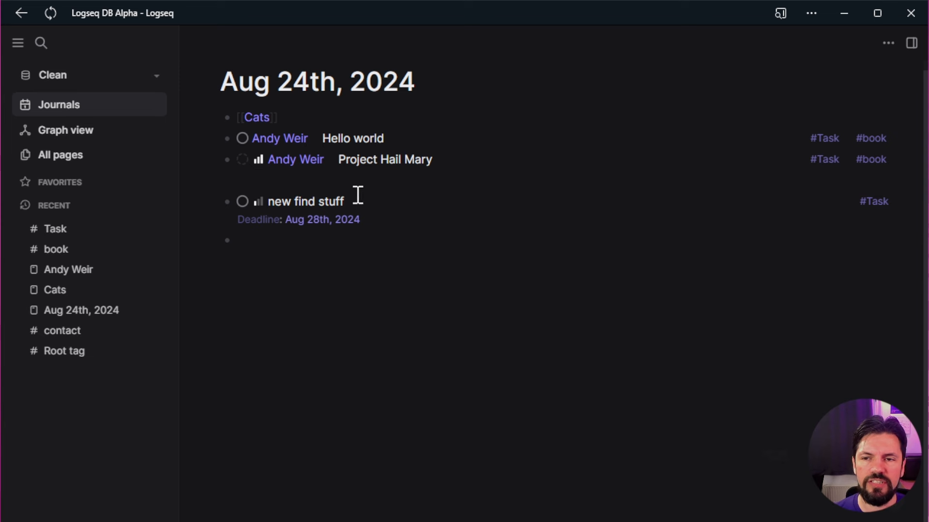
click(243, 201)
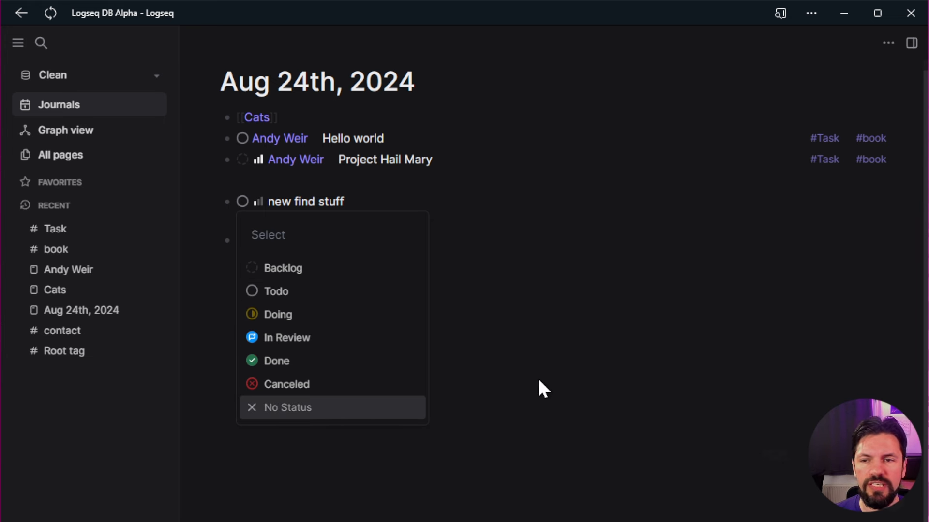
click(529, 367)
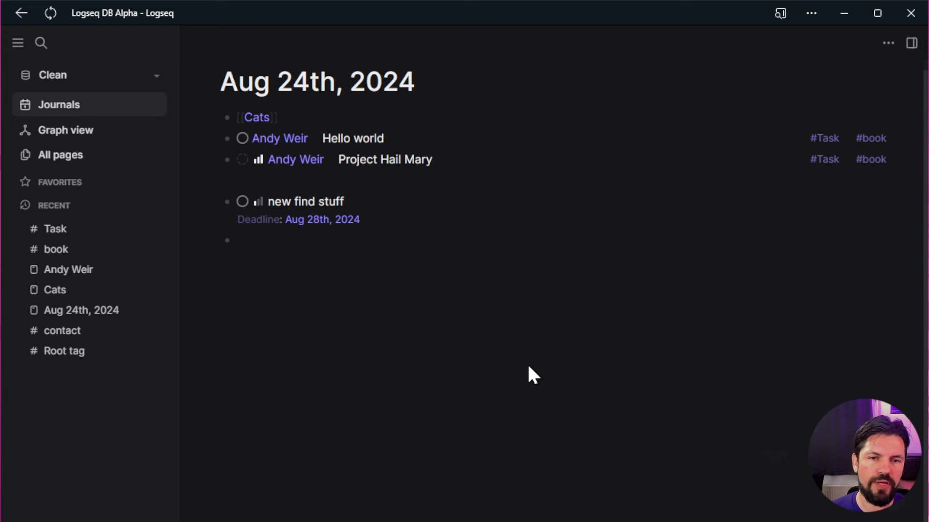
Review the Task tag's tagged-node table and tag configuration, and return to the journal
click(827, 140)
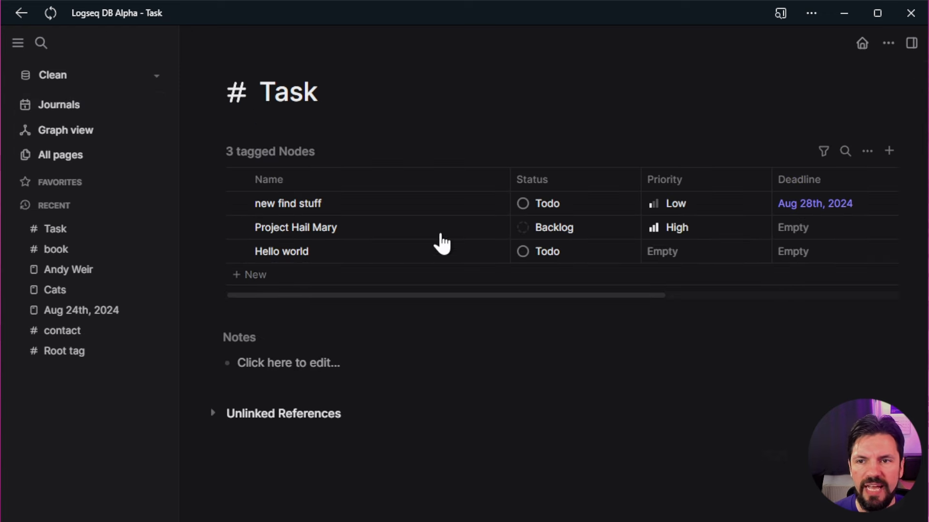
click(240, 89)
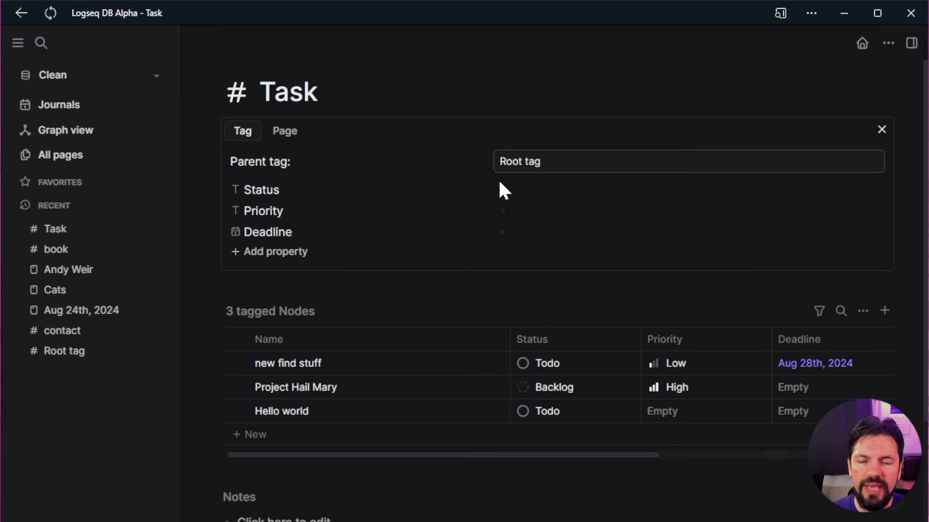
click(57, 113)
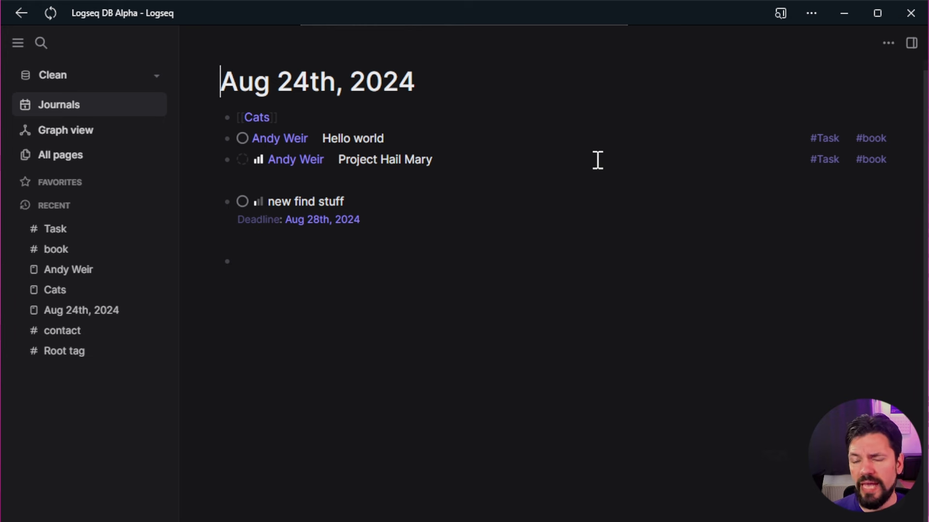
Permanently delete the local graph "Tools on Tech Demo" from the list of all graphs
click(105, 82)
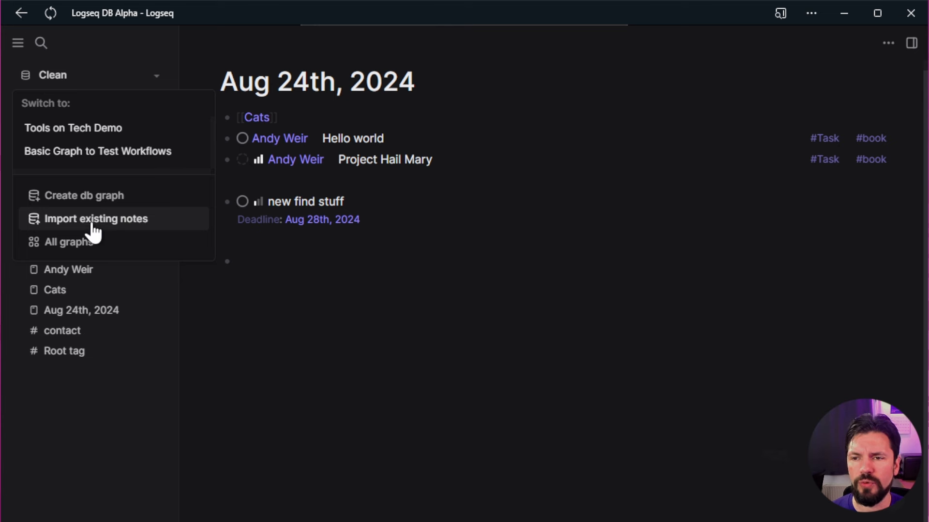
click(62, 243)
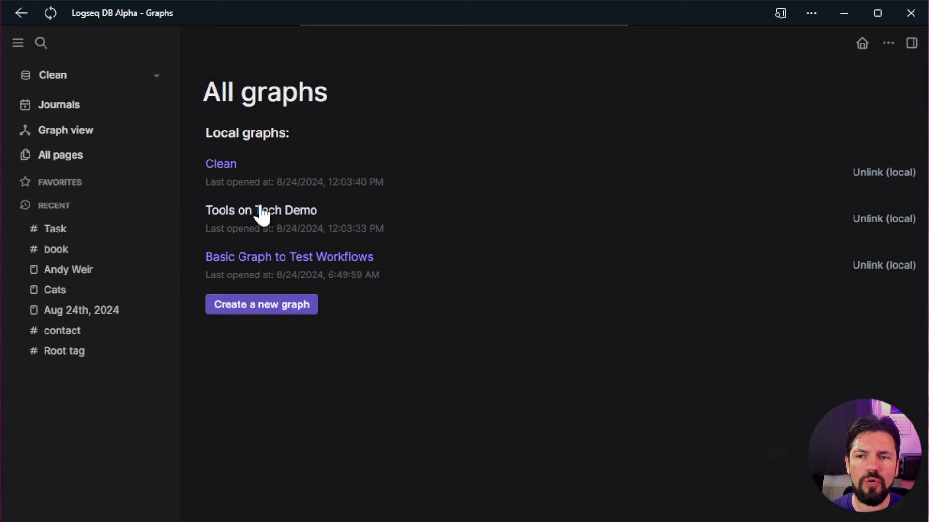
click(883, 220)
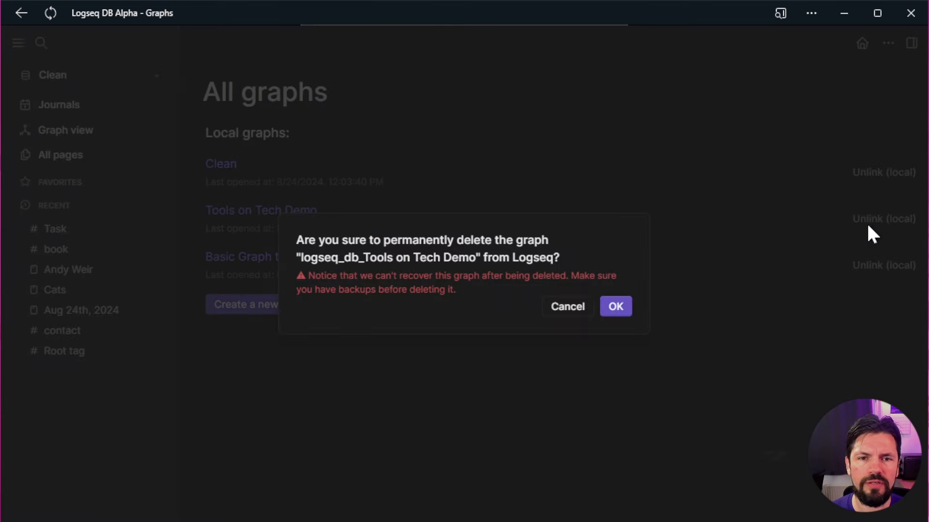
click(607, 299)
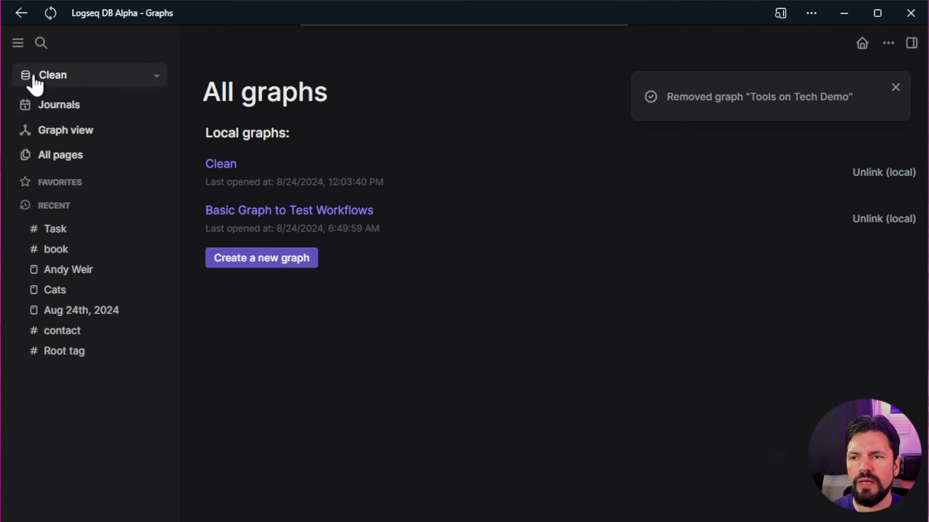
Import the file-based "Tools on Tech Demo" graph folder into a new DB graph named "Tools on Tech Demo", leaving the optional fields blank
click(52, 76)
click(114, 195)
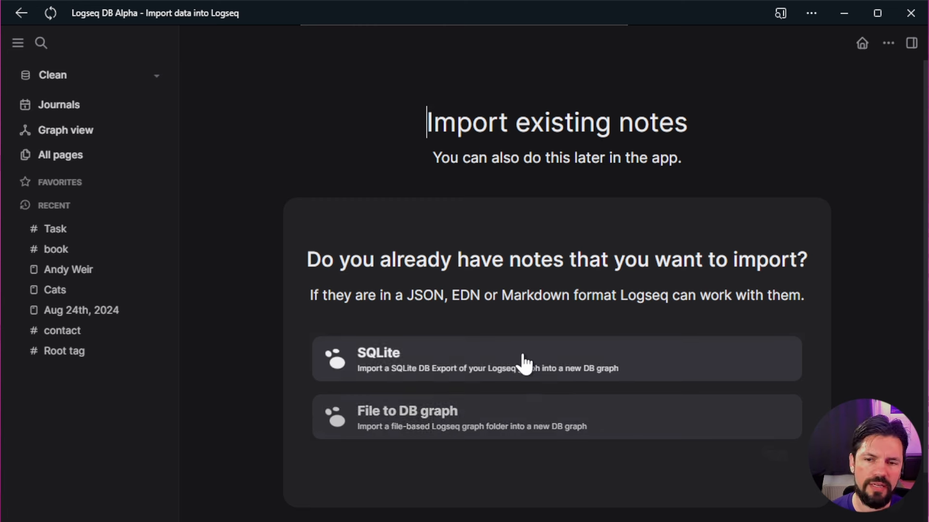
click(556, 433)
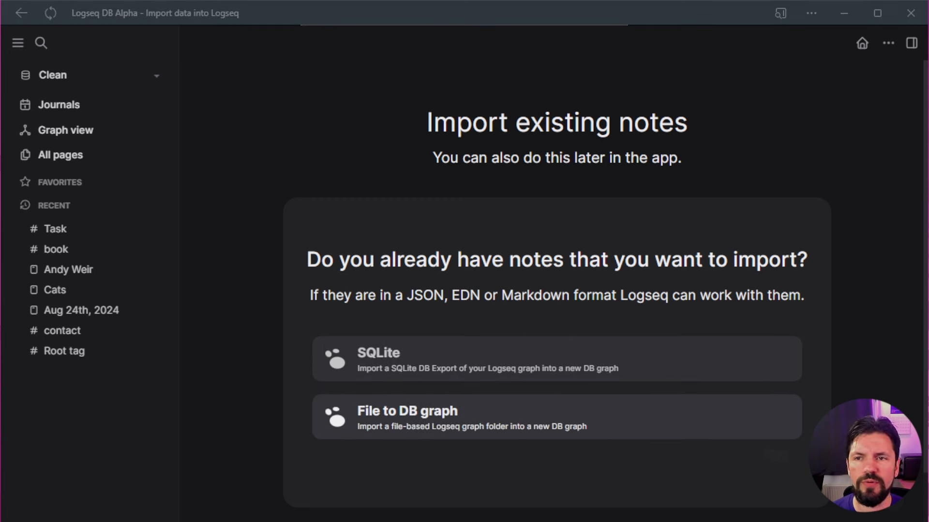
key(Return)
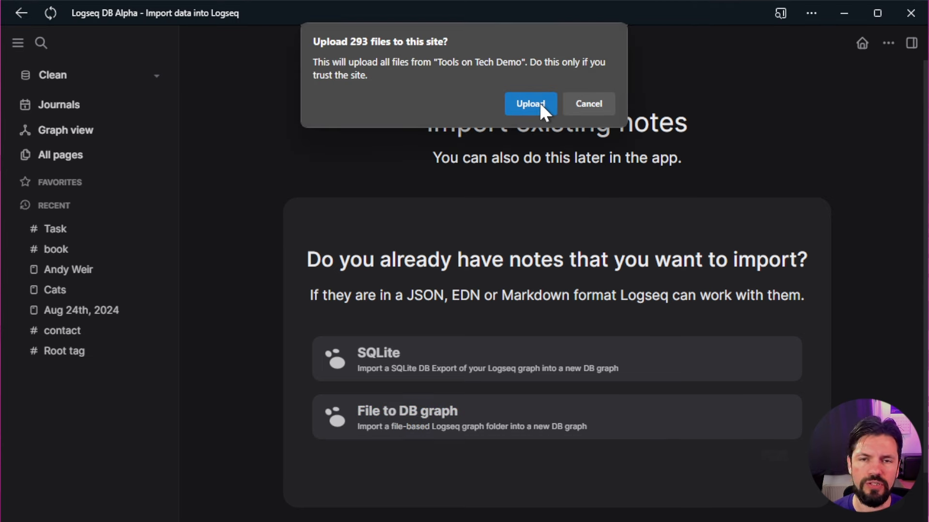
click(540, 104)
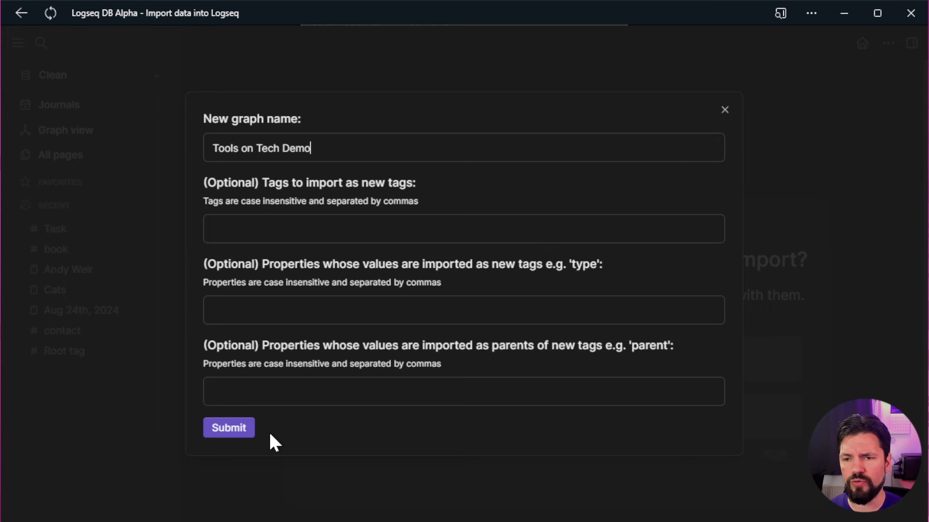
click(244, 431)
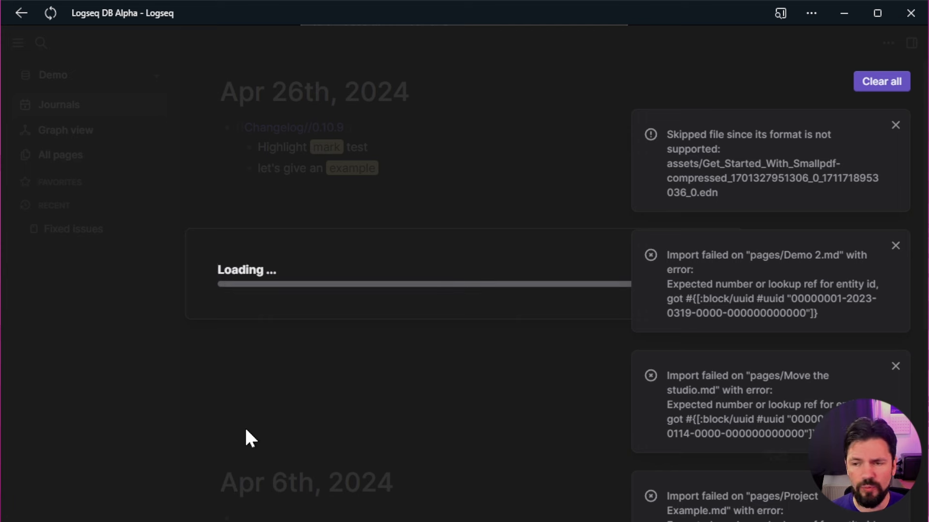
Check the imported journal entries and dismiss all the import notifications at once
scroll(415, 300, down, 3)
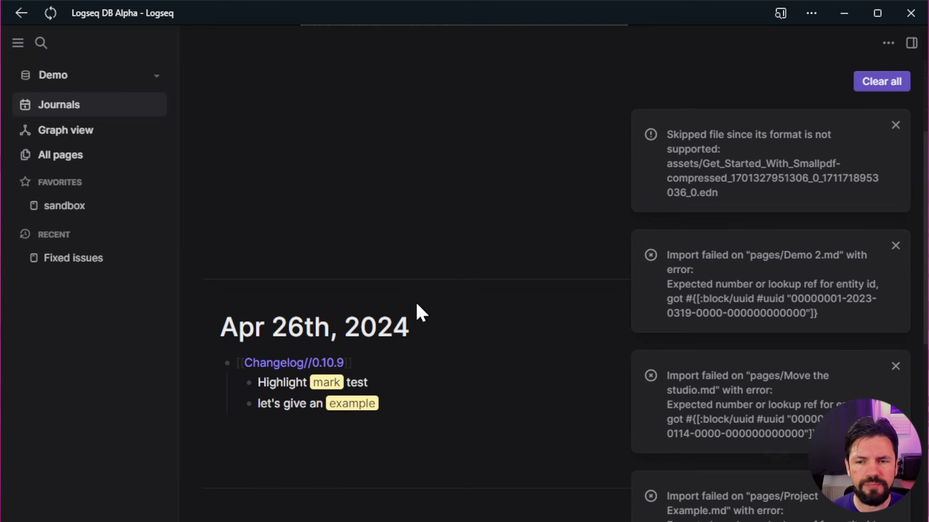
scroll(508, 320, up, 3)
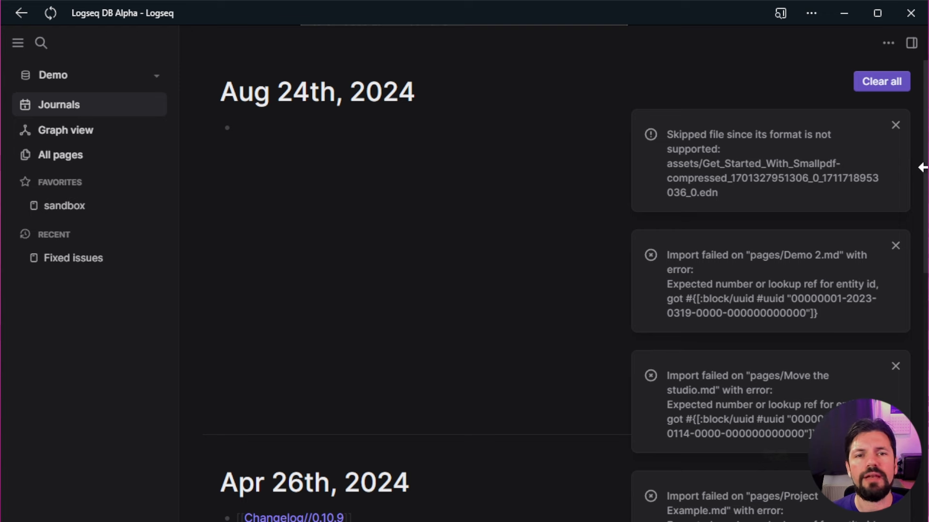
click(893, 83)
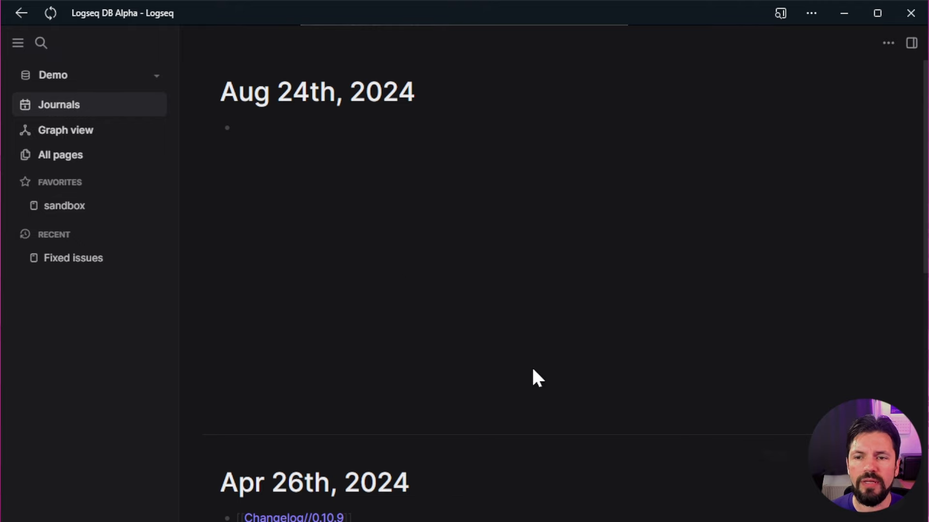
Examine the names, types, tags and backlinks of the imported pages in the list of all pages
click(73, 156)
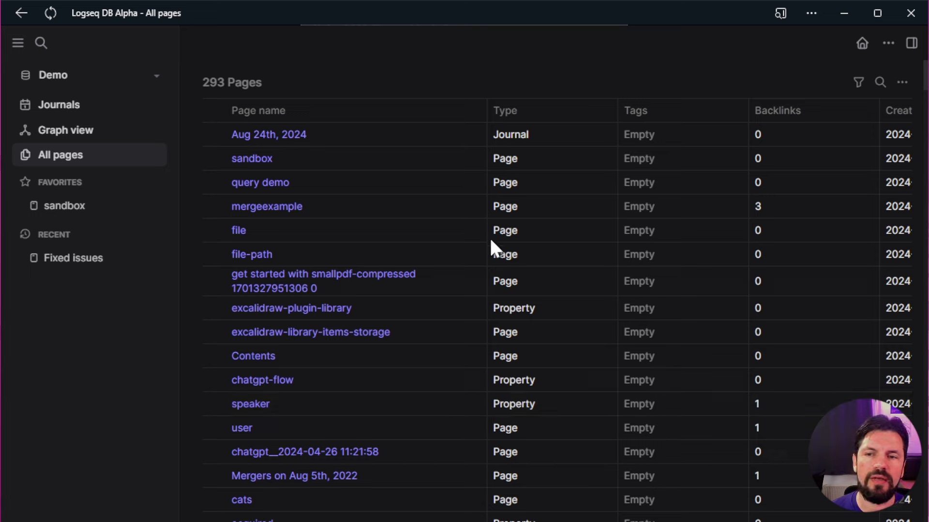
scroll(484, 405, down, 2)
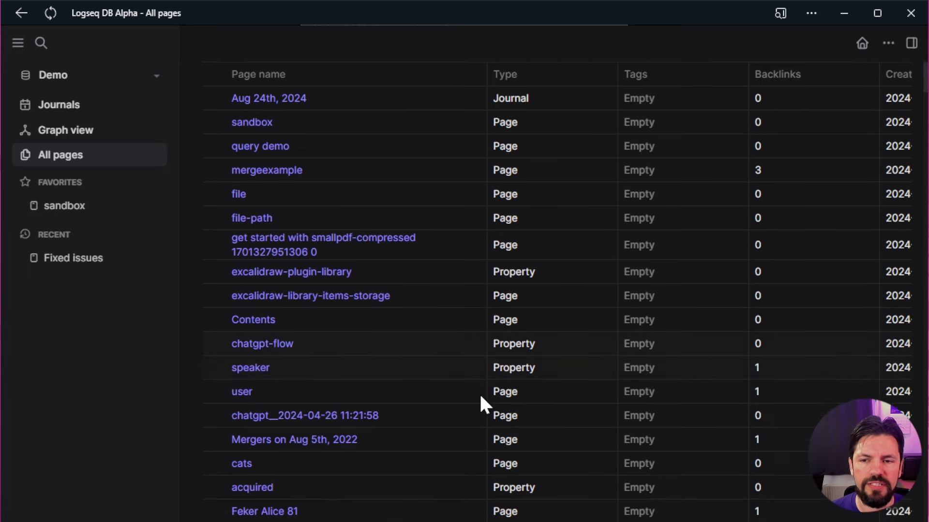
scroll(384, 421, up, 2)
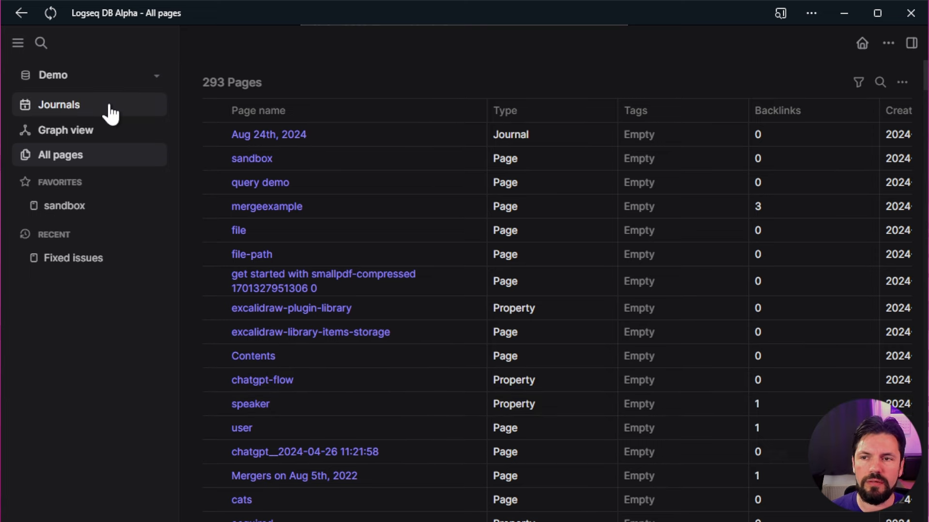
click(86, 108)
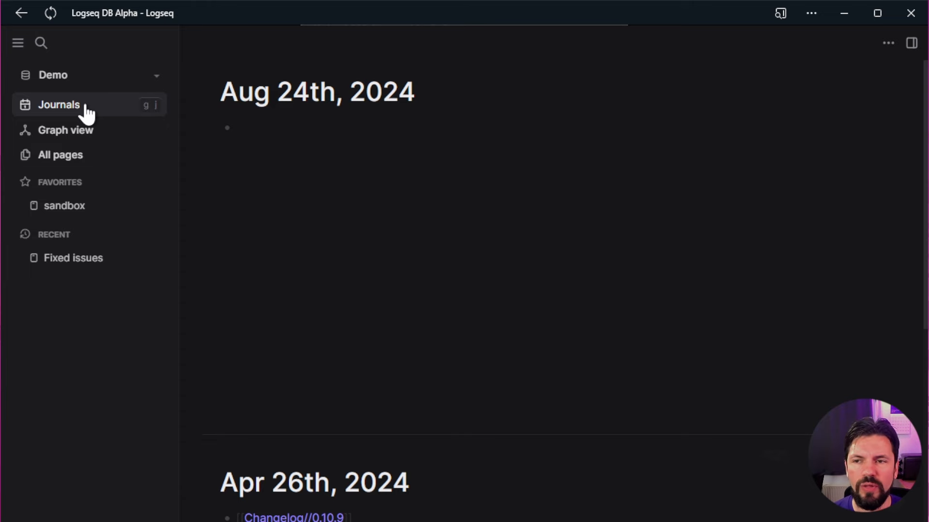
click(77, 156)
scroll(561, 378, down, 1)
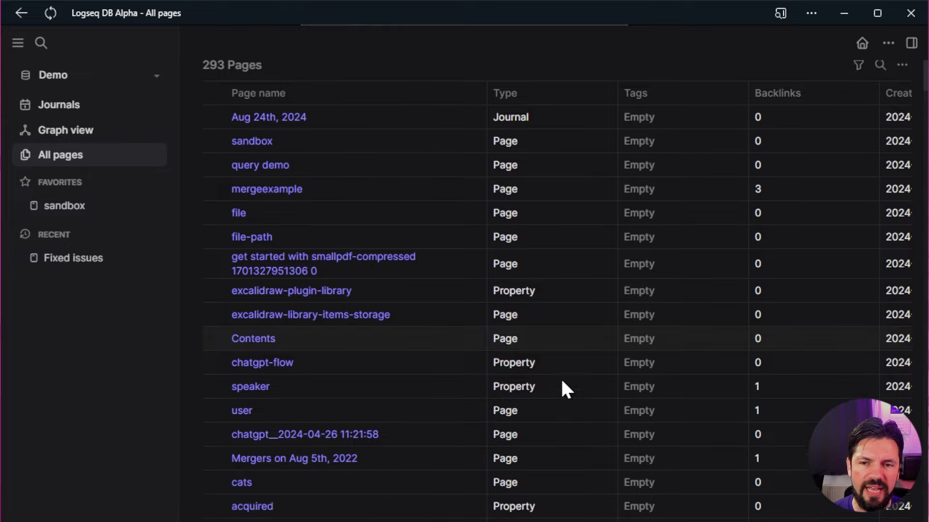
scroll(566, 382, down, 20)
scroll(573, 385, down, 20)
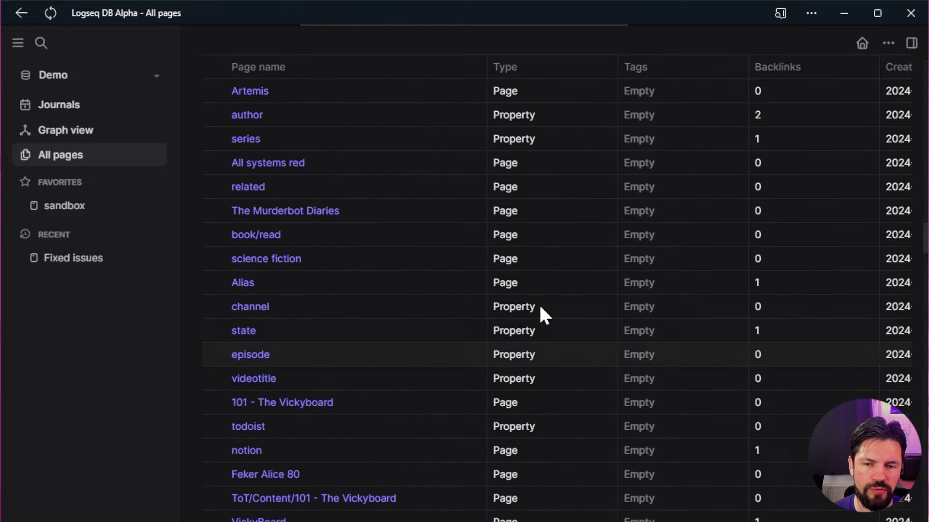
scroll(583, 387, down, 5)
scroll(588, 445, up, 9)
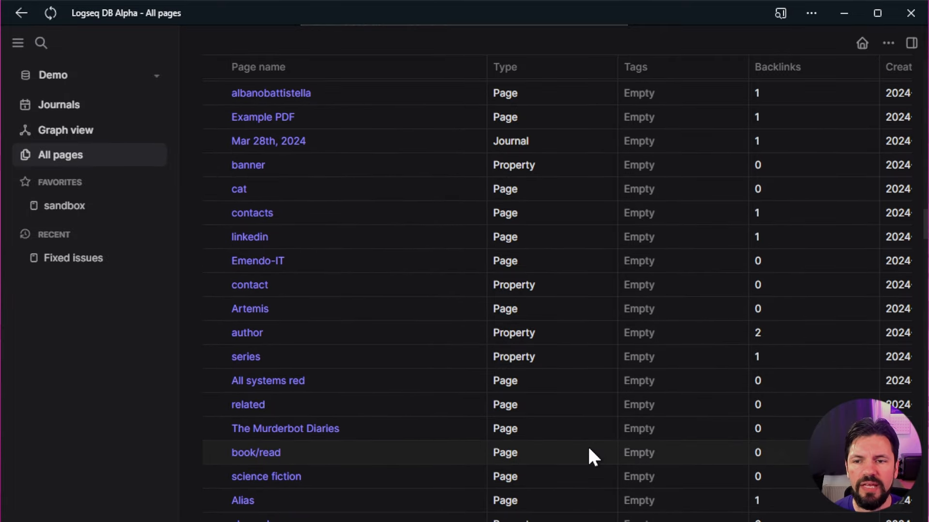
Search the graph for "idea", open the idea page to view its linked references, and return to the journal
key(ctrl+k)
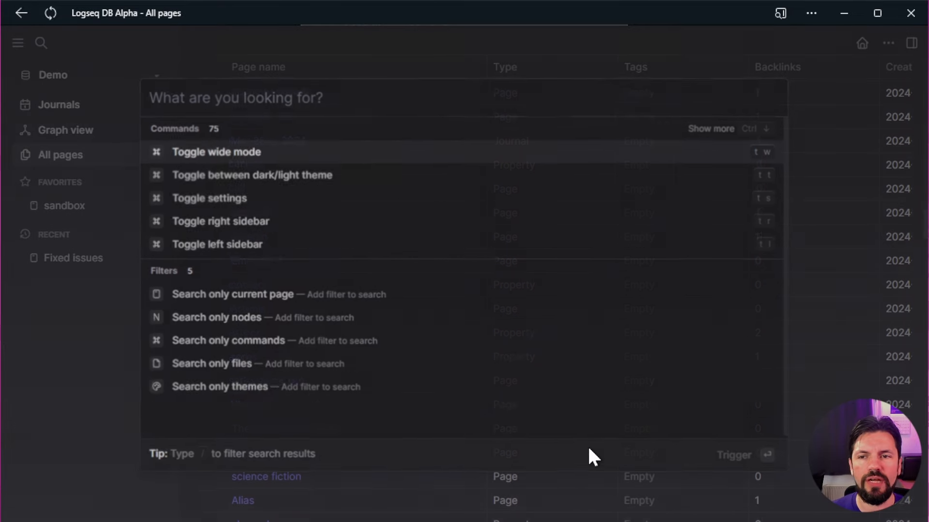
text(is)
key(BackSpace)
text(dea)
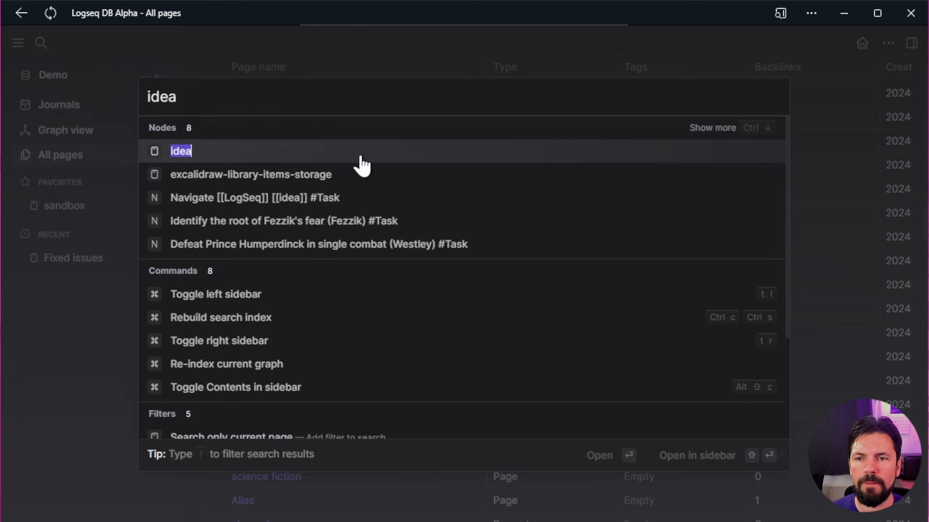
click(360, 156)
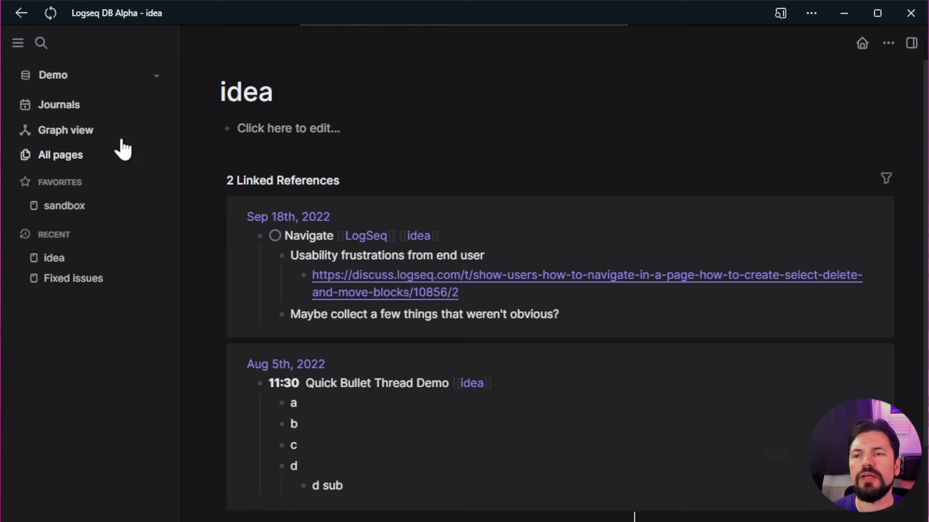
click(66, 113)
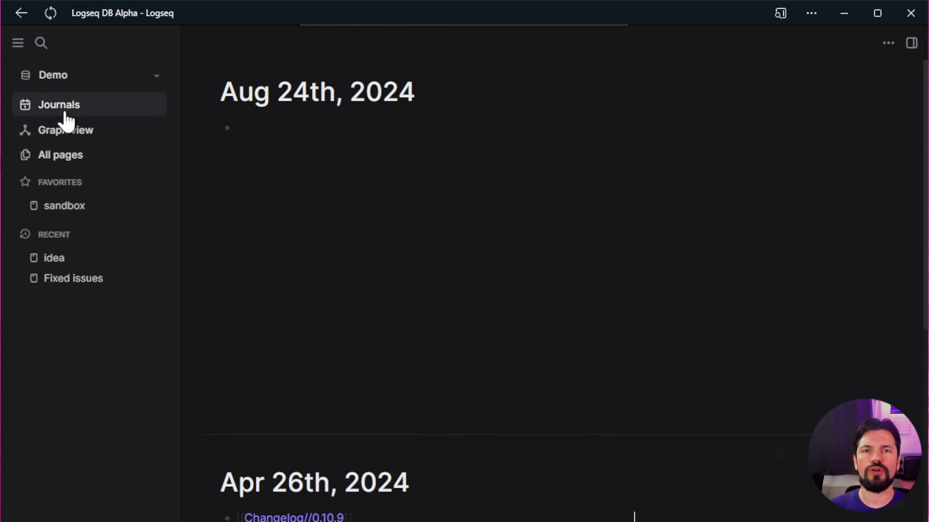